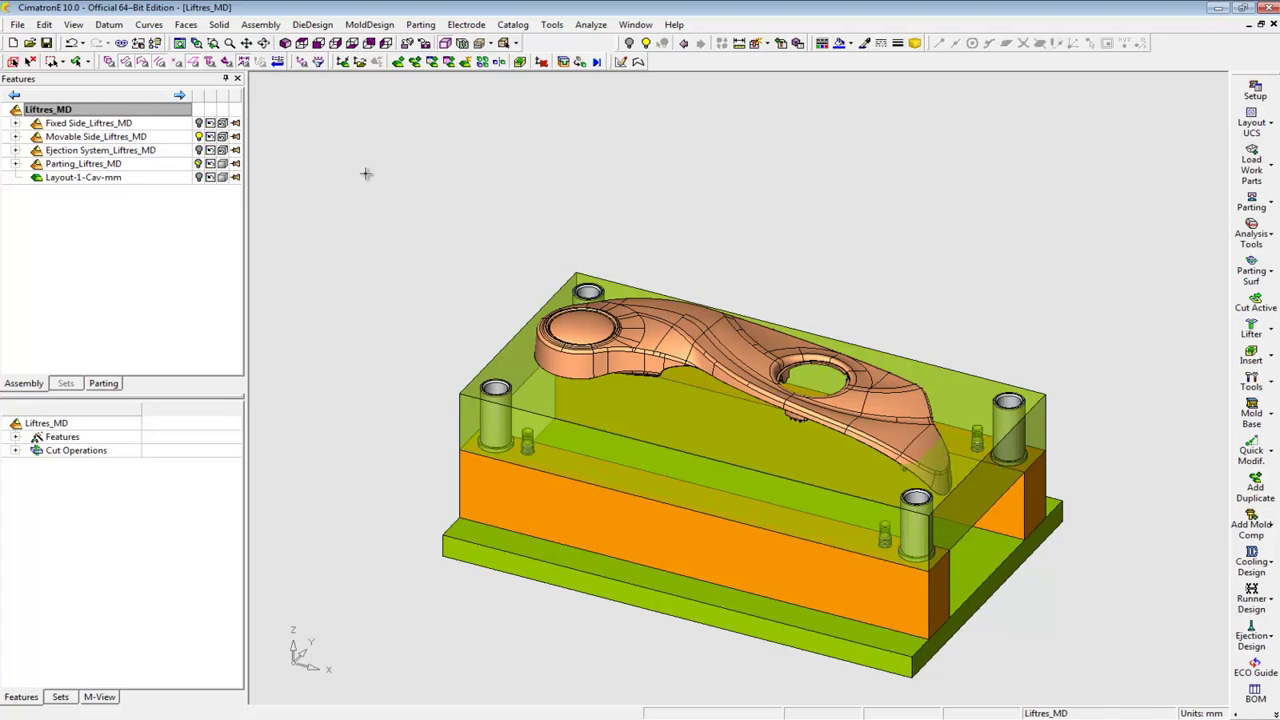
Step: Hide the movable side assembly and create a new parting direction from the part's upper face, analyzed by a draft angle of -0.1
{"action": "left_click", "coordinate": [199, 138]}
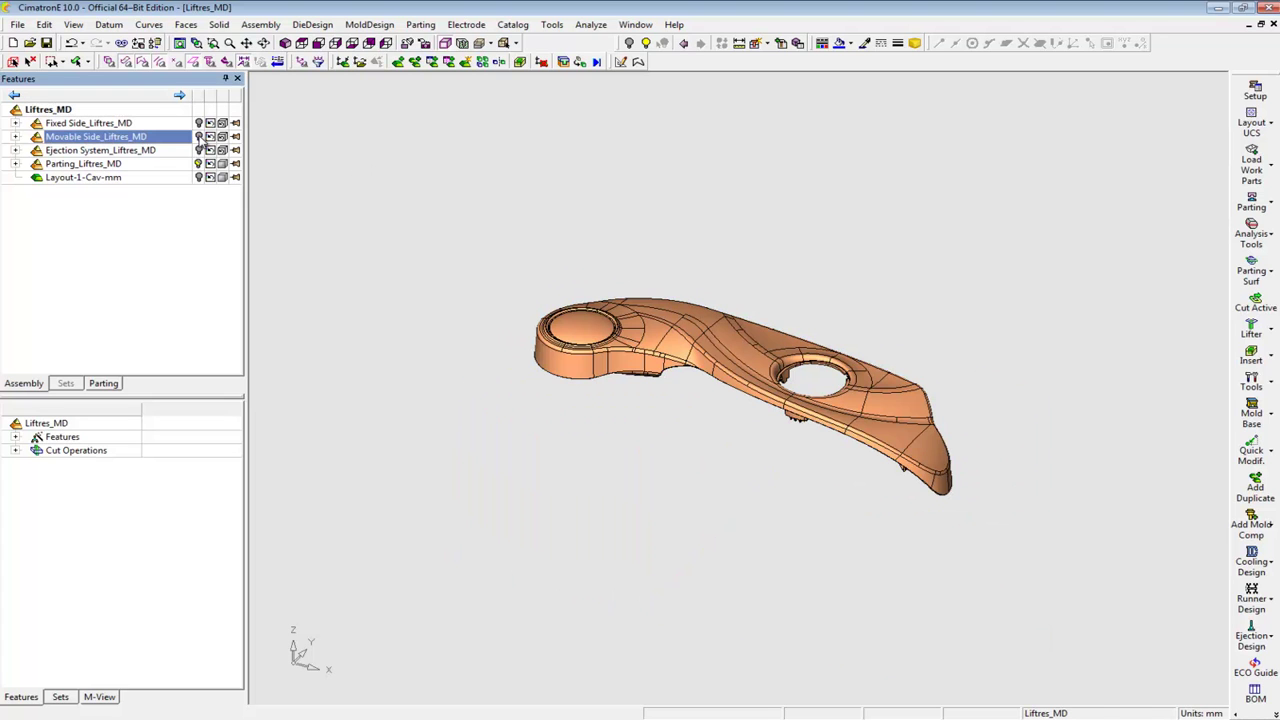
{"action": "left_click", "coordinate": [420, 25]}
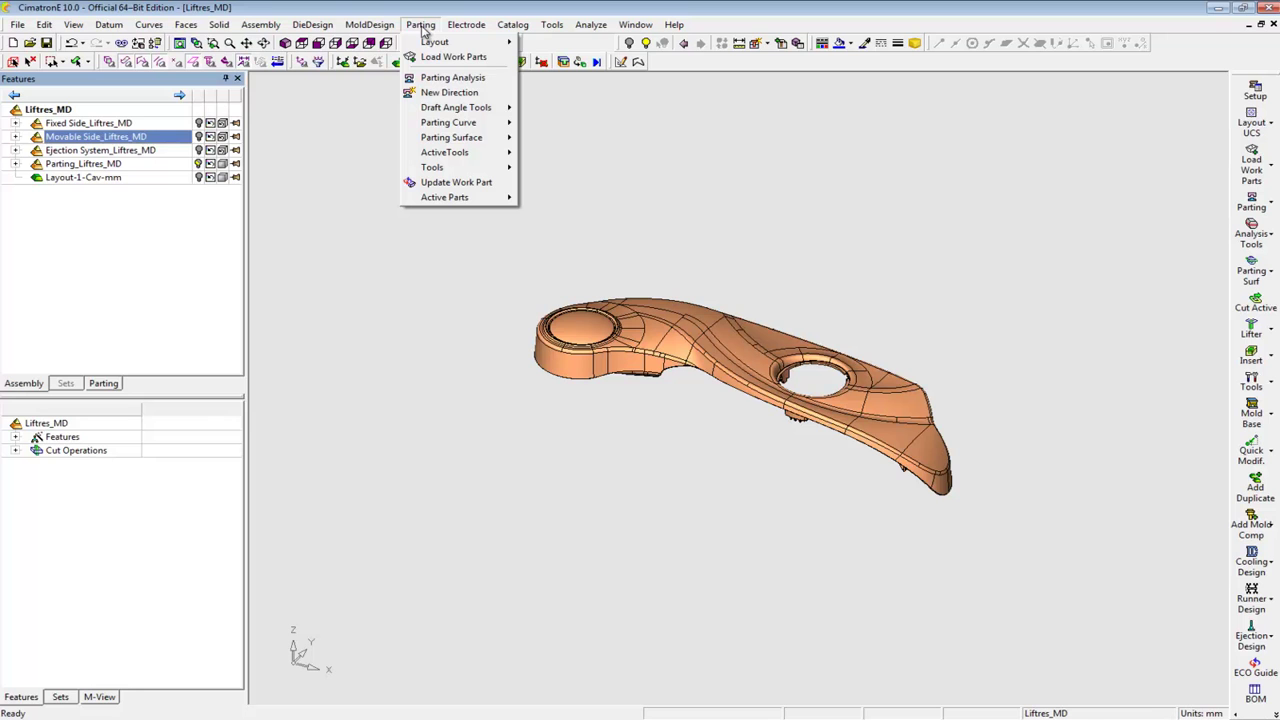
{"action": "left_click", "coordinate": [432, 92]}
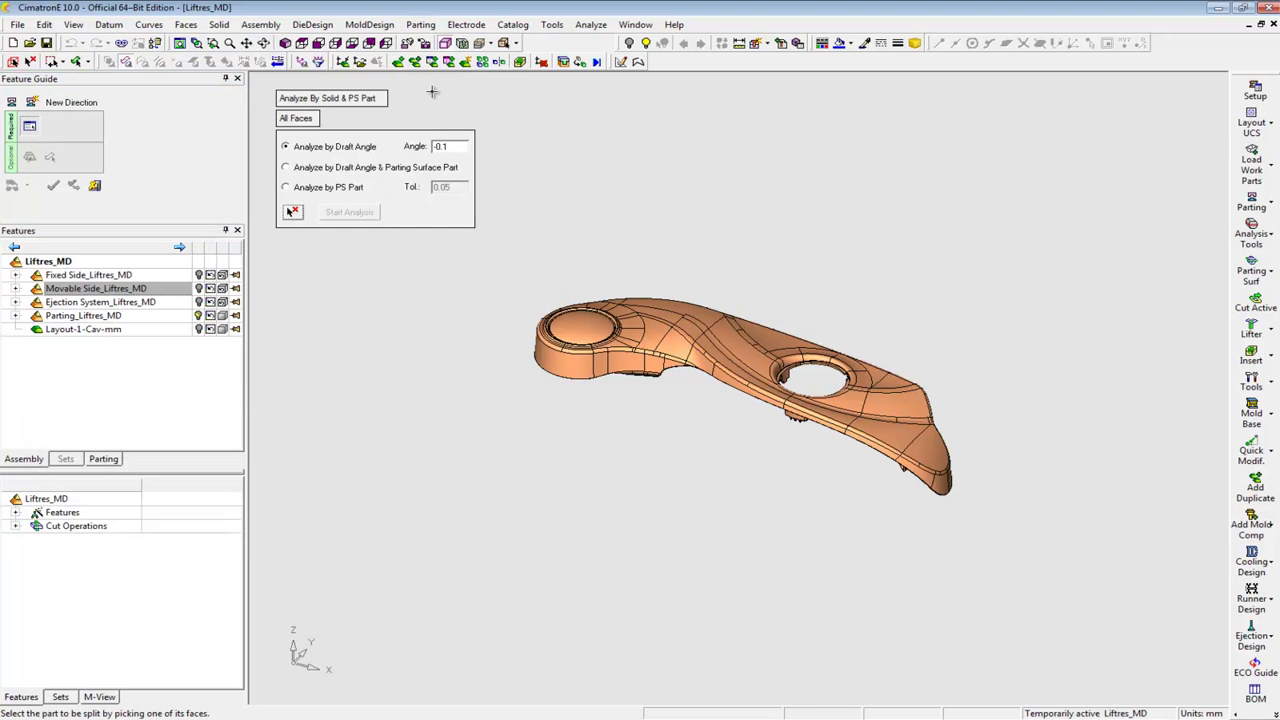
{"action": "left_click", "coordinate": [580, 325]}
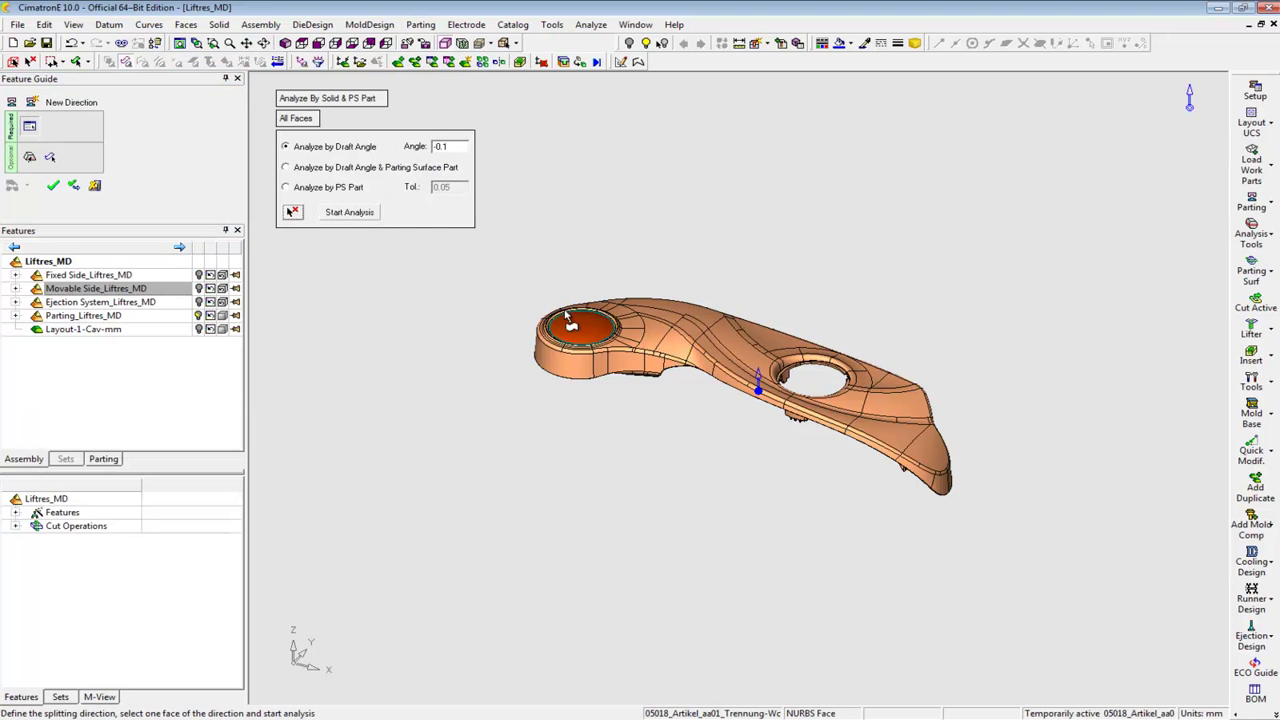
{"action": "left_click", "coordinate": [349, 213]}
{"action": "middle_click", "coordinate": [324, 304]}
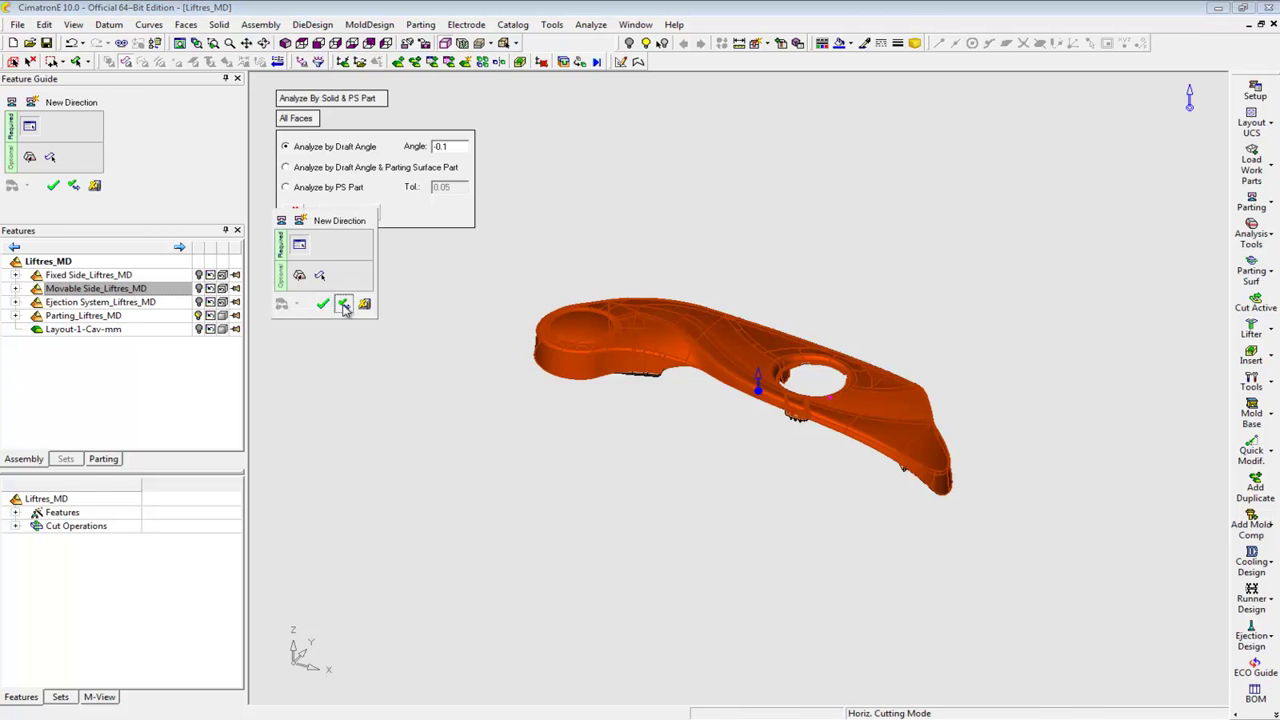
{"action": "left_click", "coordinate": [345, 304]}
Step: Create a second parting direction from an inner underside face, analyzed by draft angle, including all the yellow faces
{"action": "left_click_drag", "start_coordinate": [341, 302], "coordinate": [341, 302], "text": "ctrl"}
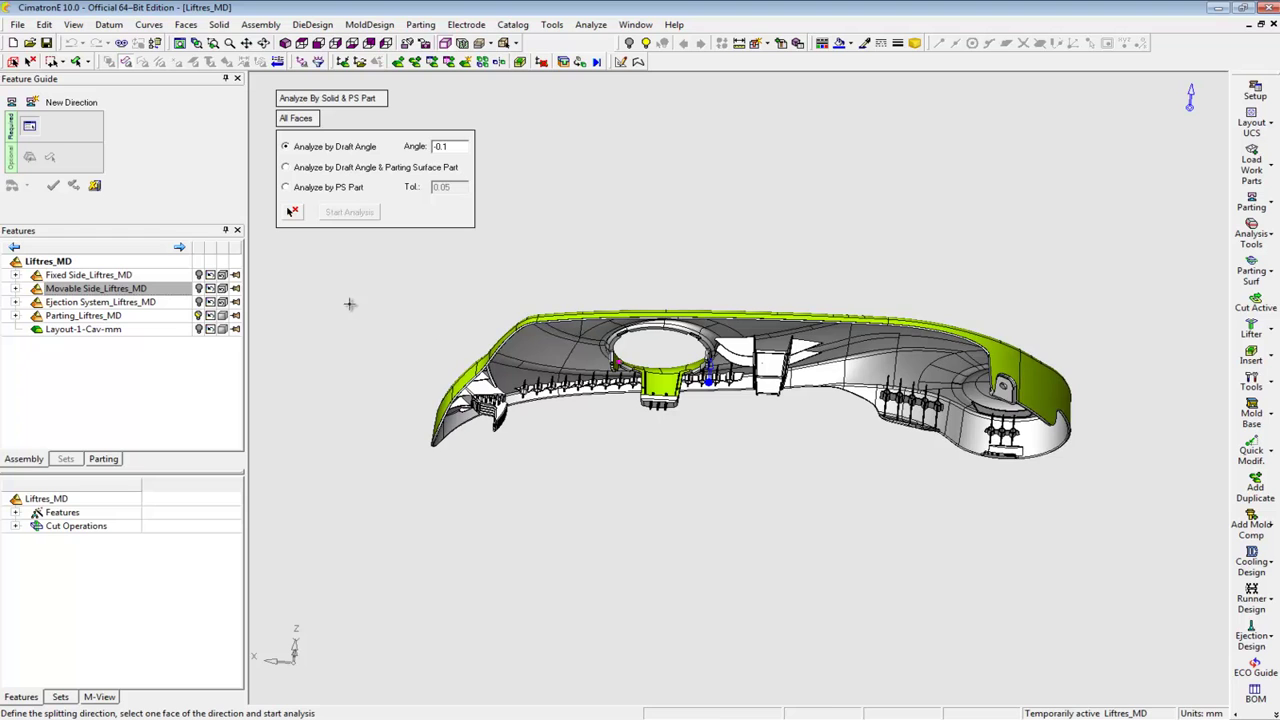
{"action": "left_click", "coordinate": [535, 346]}
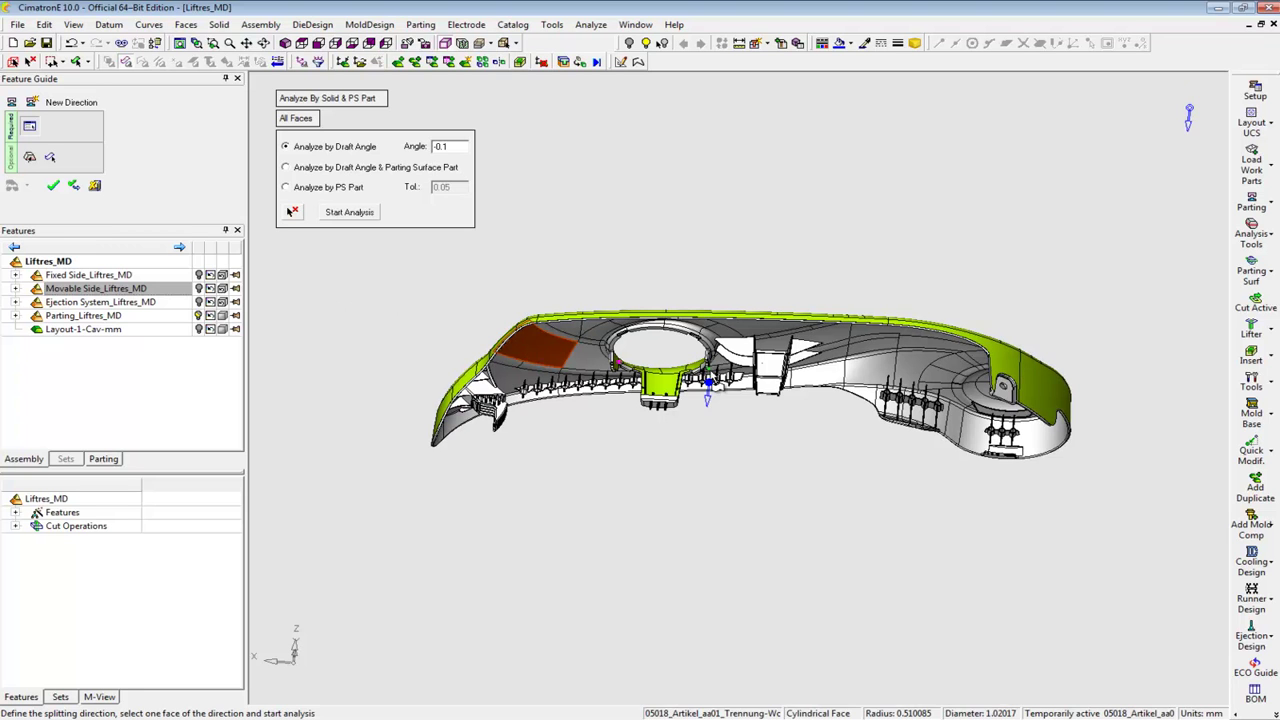
{"action": "left_click", "coordinate": [348, 212]}
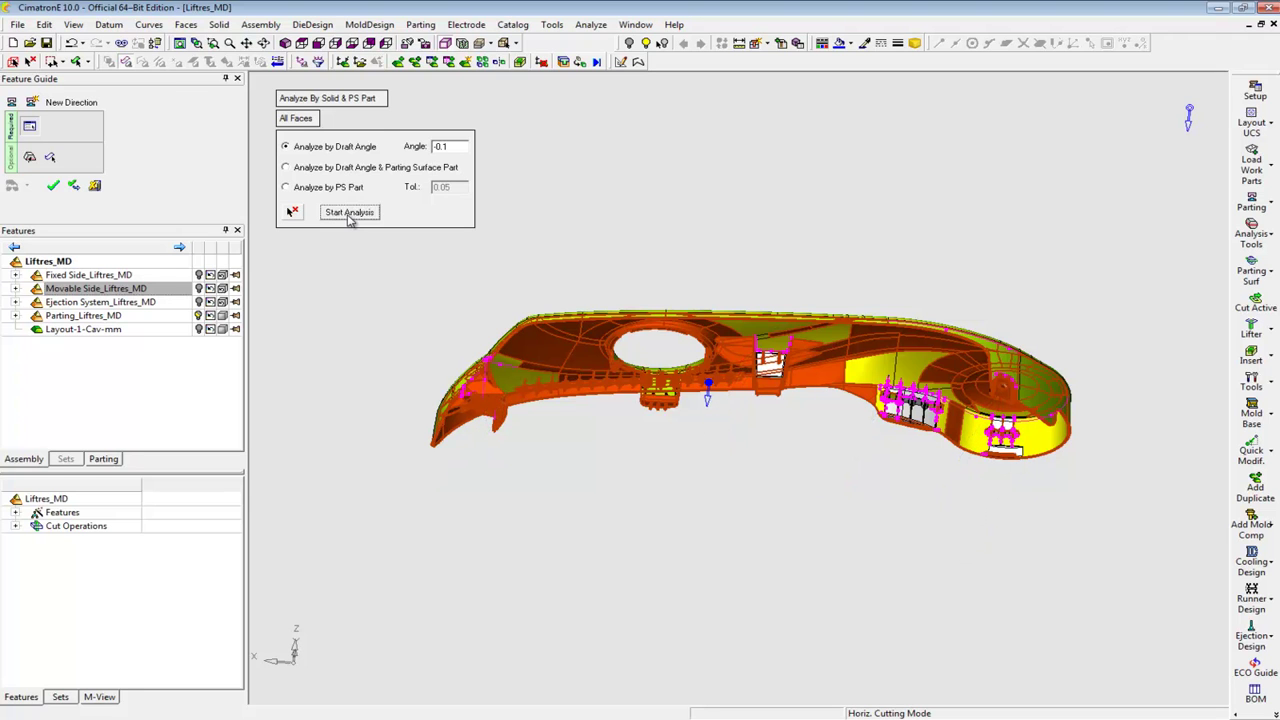
{"action": "key", "text": "ctrl+F6"}
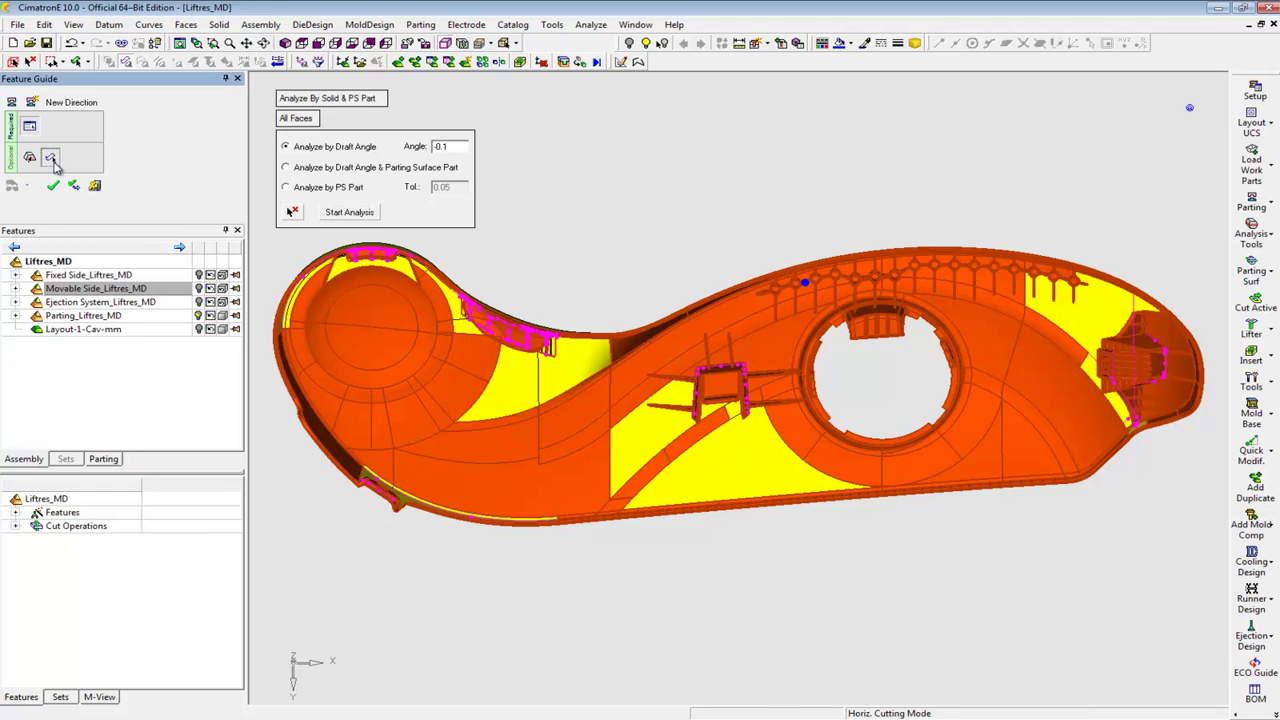
{"action": "left_click_drag", "start_coordinate": [258, 153], "coordinate": [1077, 583]}
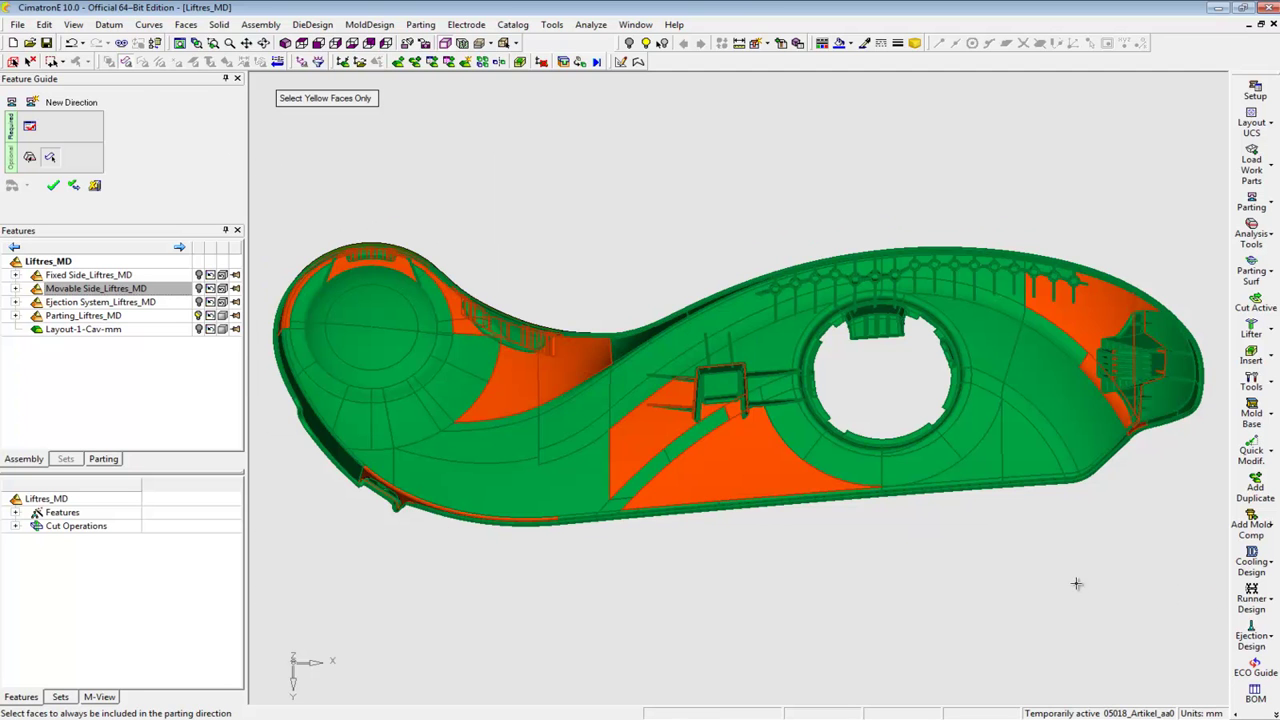
{"action": "middle_click", "coordinate": [1077, 583]}
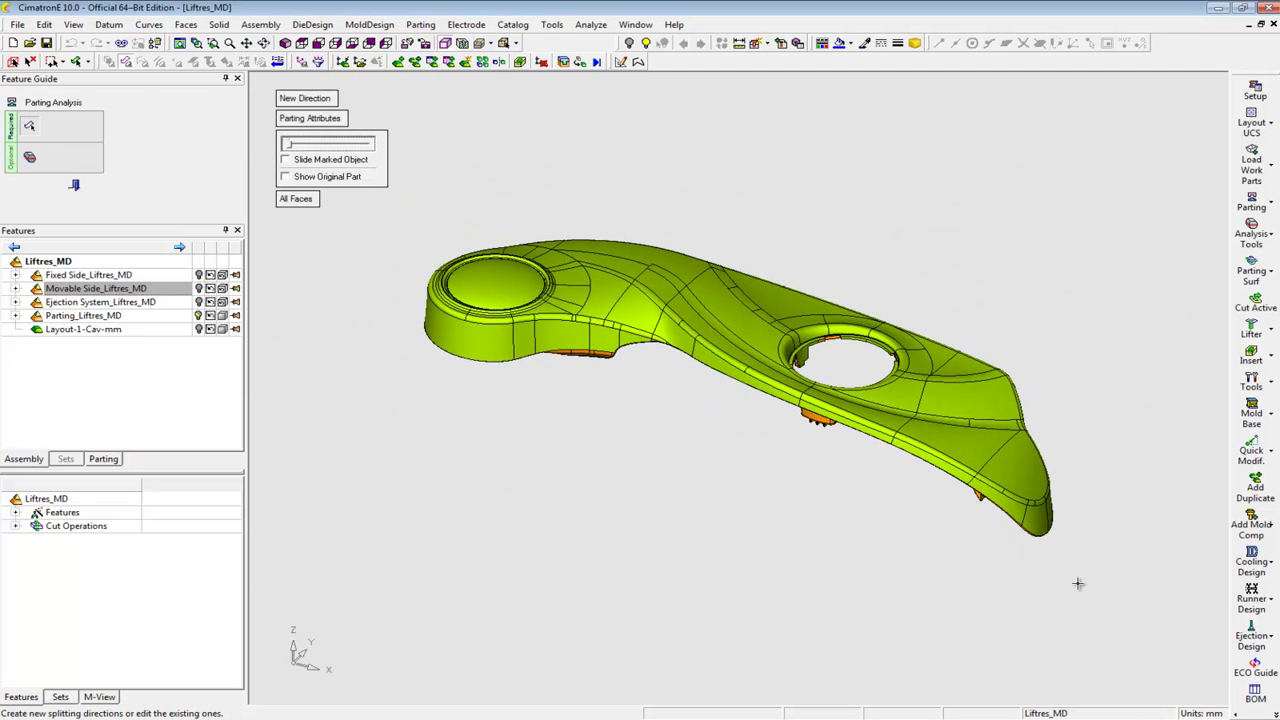
Step: Slide the split directions apart, assign the loose grey undercut faces to the lower orange direction, and close the split and the parting analysis
{"action": "left_click_drag", "start_coordinate": [289, 144], "coordinate": [318, 144]}
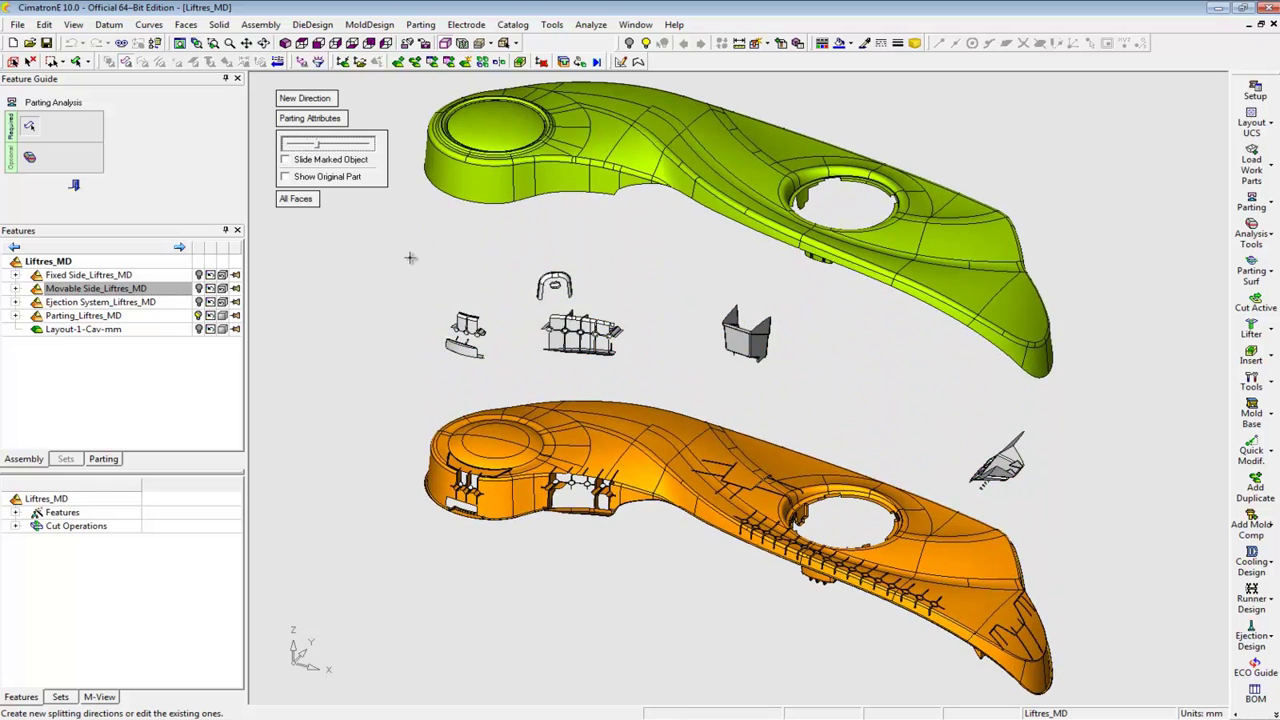
{"action": "left_click_drag", "start_coordinate": [410, 258], "coordinate": [786, 388]}
{"action": "left_click_drag", "start_coordinate": [951, 420], "coordinate": [1056, 494]}
{"action": "left_click", "coordinate": [777, 464]}
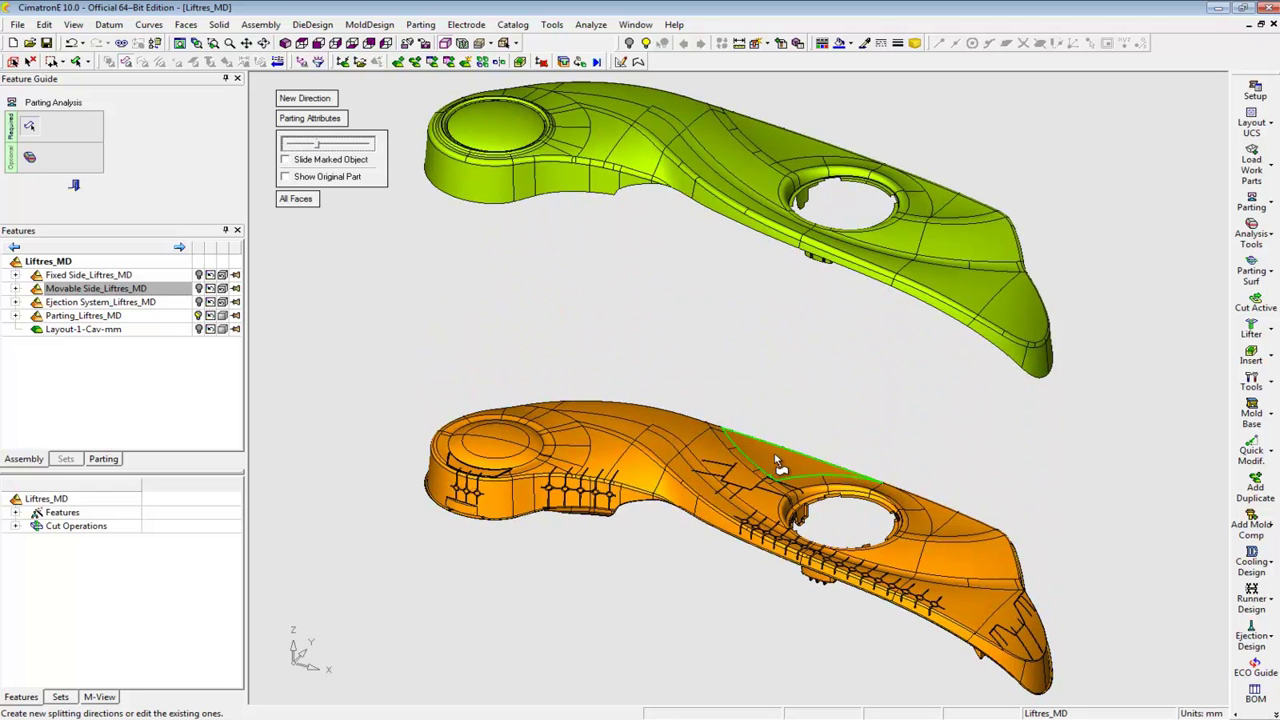
{"action": "left_click_drag", "start_coordinate": [318, 144], "coordinate": [289, 144]}
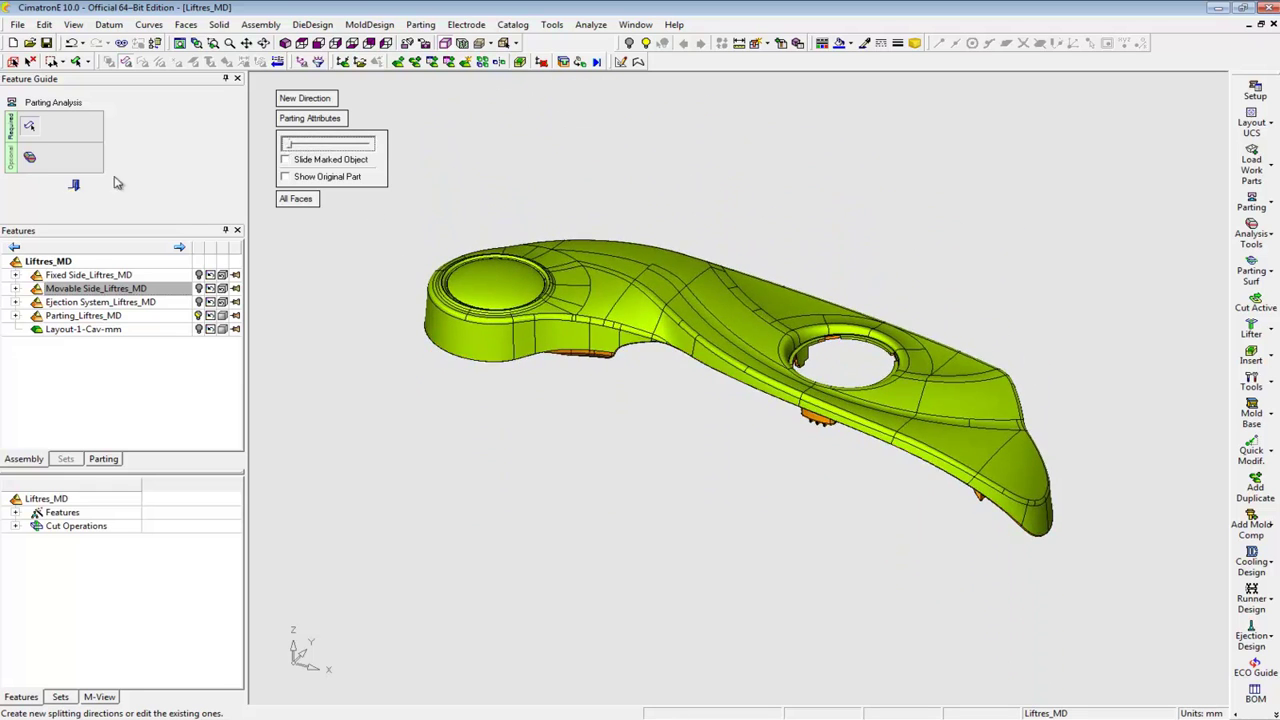
{"action": "middle_click", "coordinate": [119, 184]}
Step: Show the Parting Surface Part to check it against the split part, and hide it again
{"action": "left_click", "coordinate": [15, 164]}
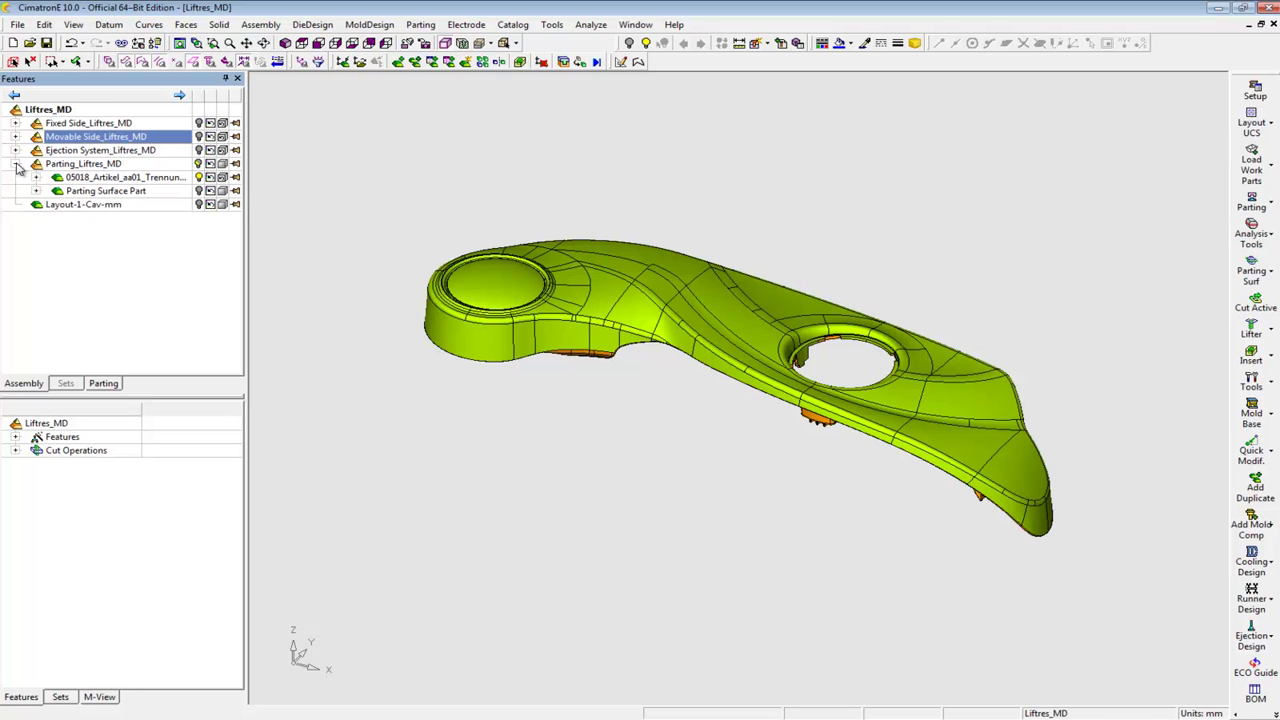
{"action": "left_click", "coordinate": [201, 192]}
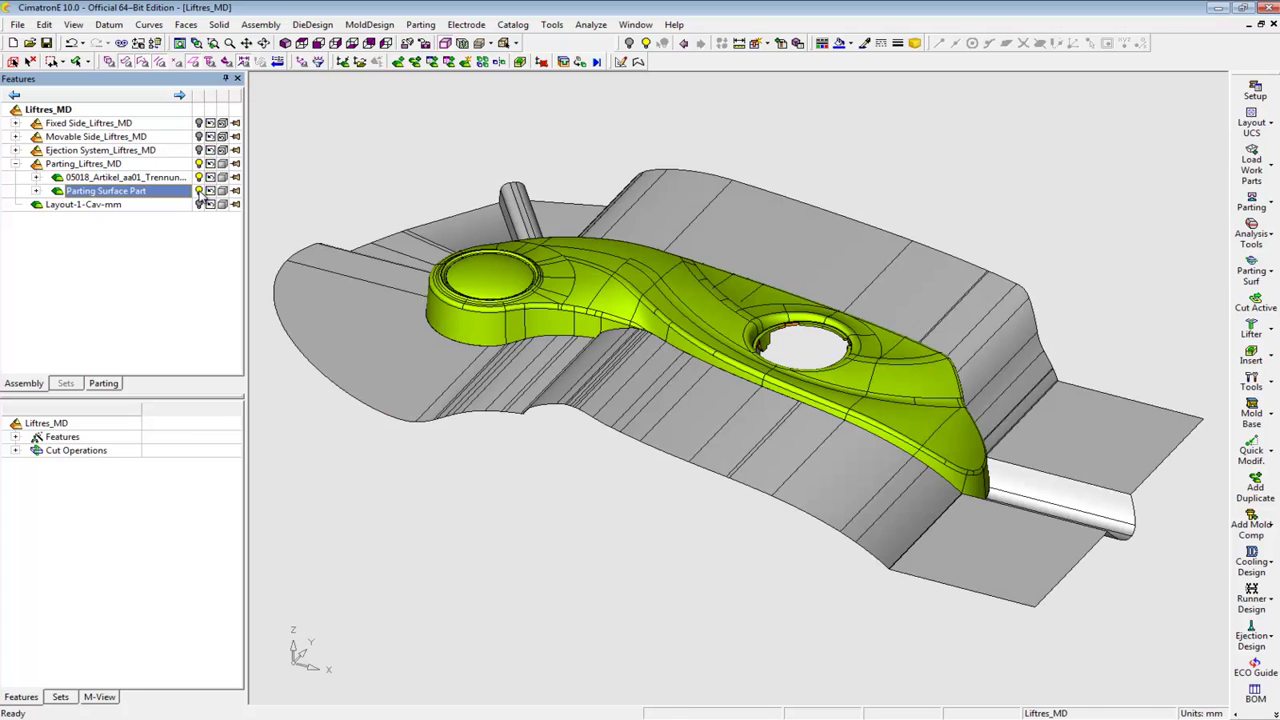
{"action": "left_click", "coordinate": [199, 191]}
Step: Hide the first split direction of the work part in the parting tree so that the orange underside geometry remains displayed
{"action": "left_click", "coordinate": [103, 383]}
{"action": "left_click", "coordinate": [36, 137]}
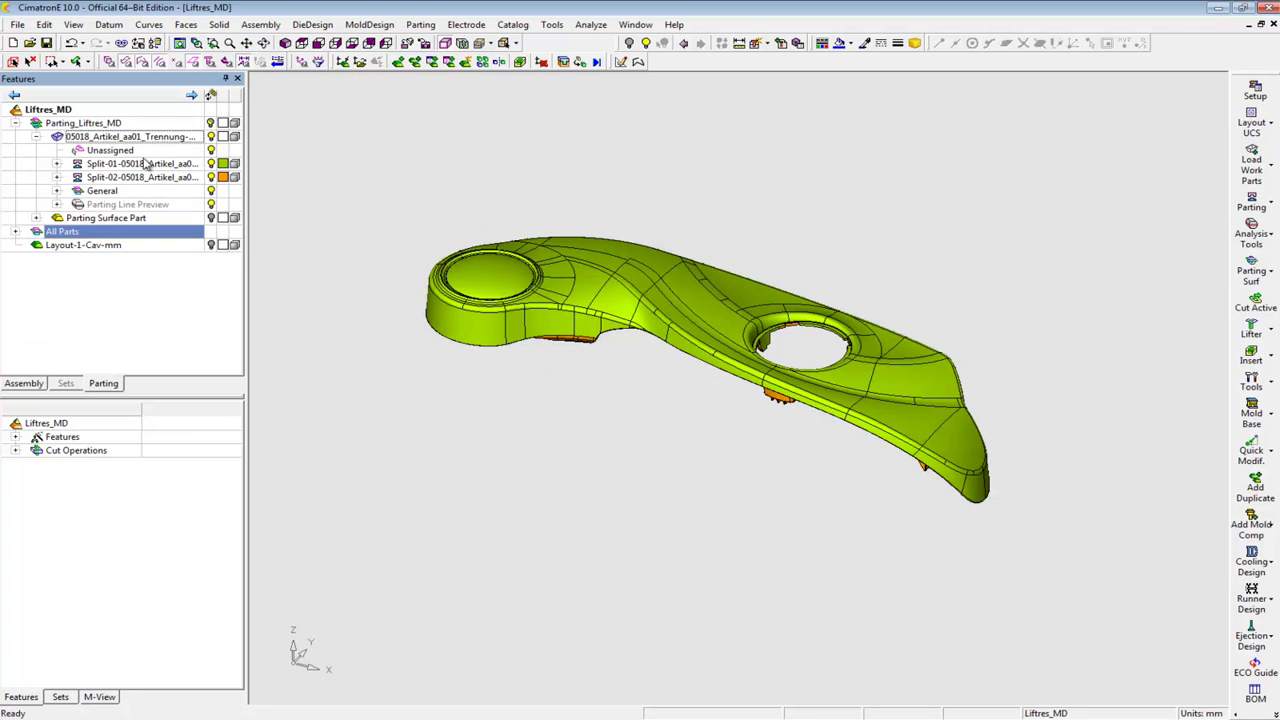
{"action": "left_click", "coordinate": [146, 164]}
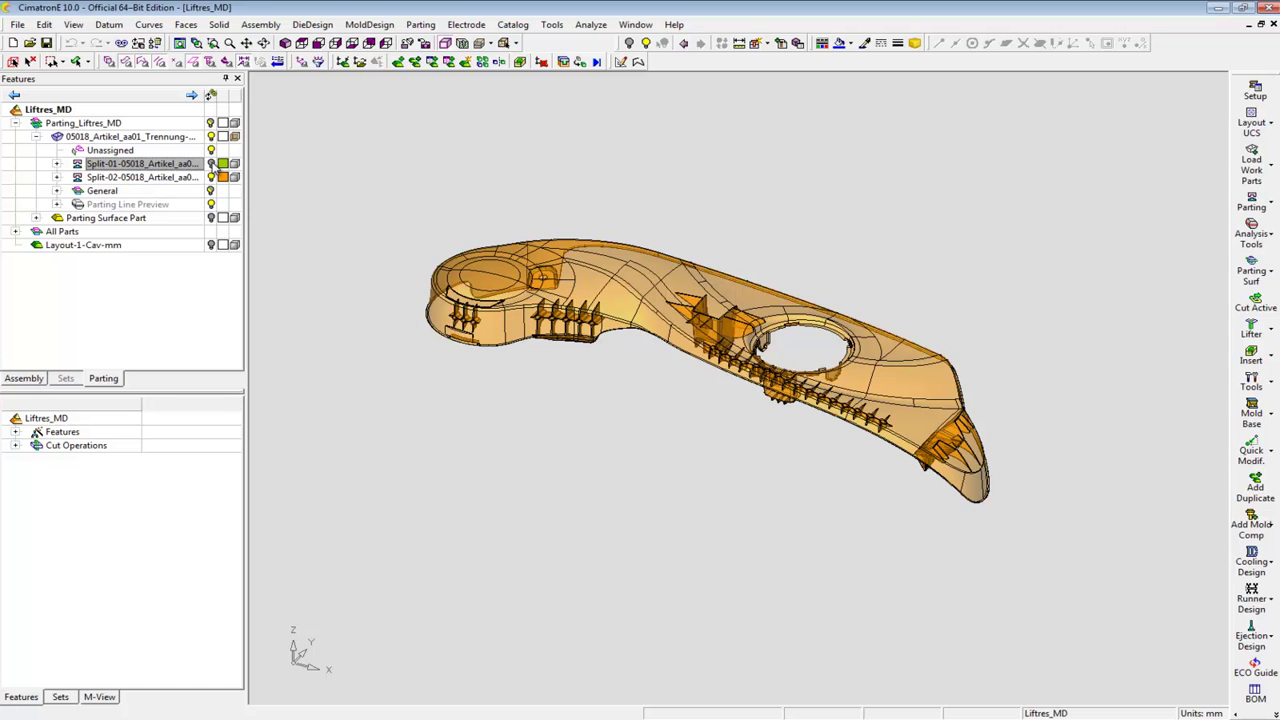
{"action": "left_click", "coordinate": [212, 164]}
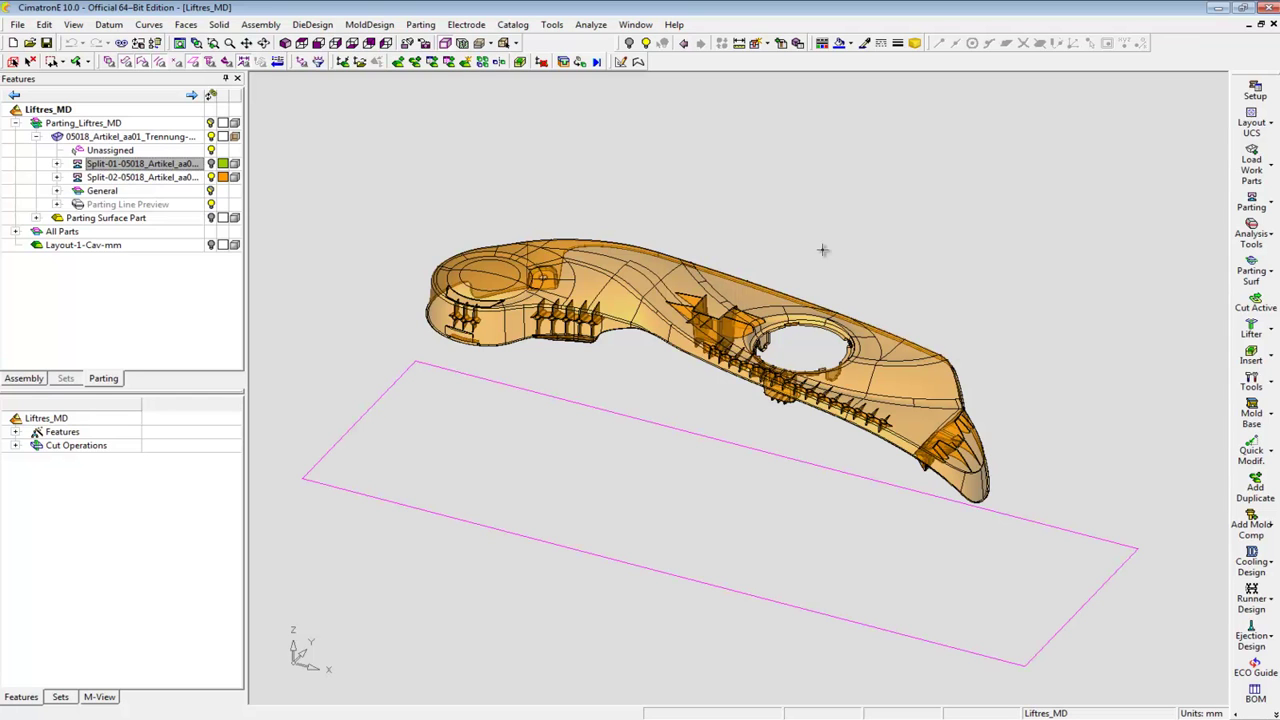
Step: Add the Lifter_Head_Rod_ASM lifter from the DME Inch catalog, placed on the rectangular base face at the edge undercut near the part's round end
{"action": "left_click", "coordinate": [1252, 332]}
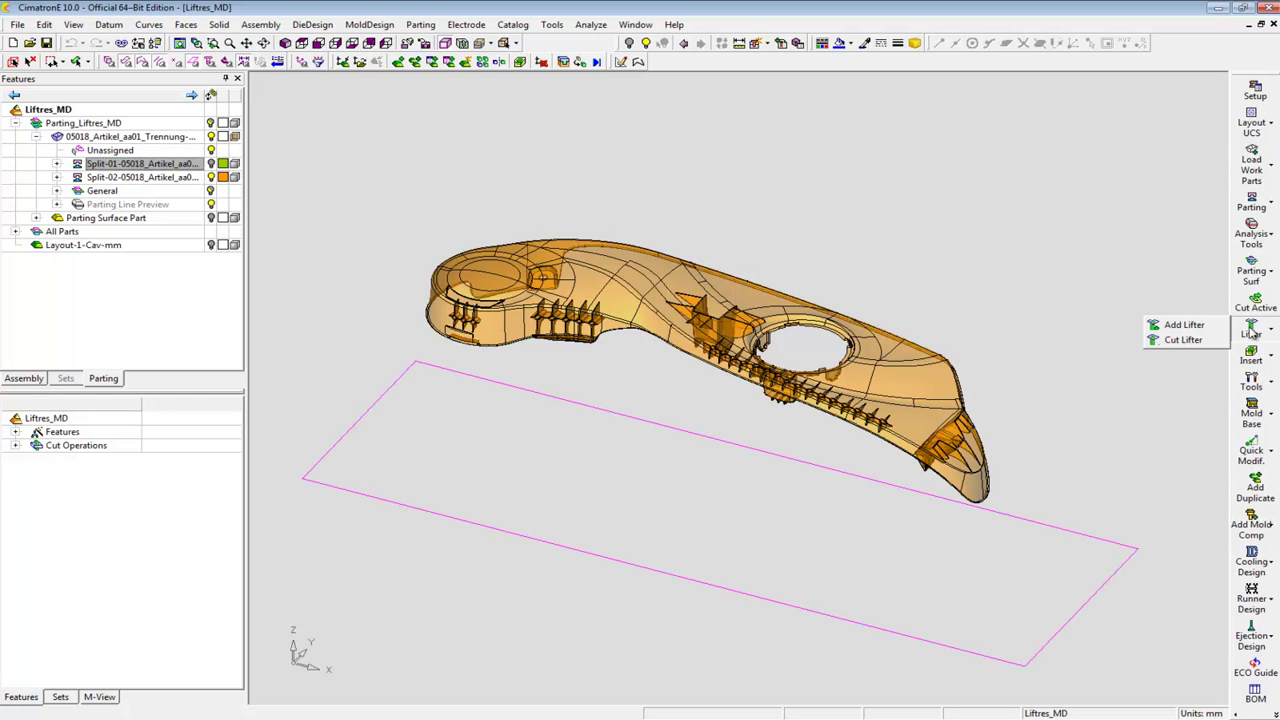
{"action": "left_click", "coordinate": [1186, 326]}
{"action": "left_click", "coordinate": [421, 397]}
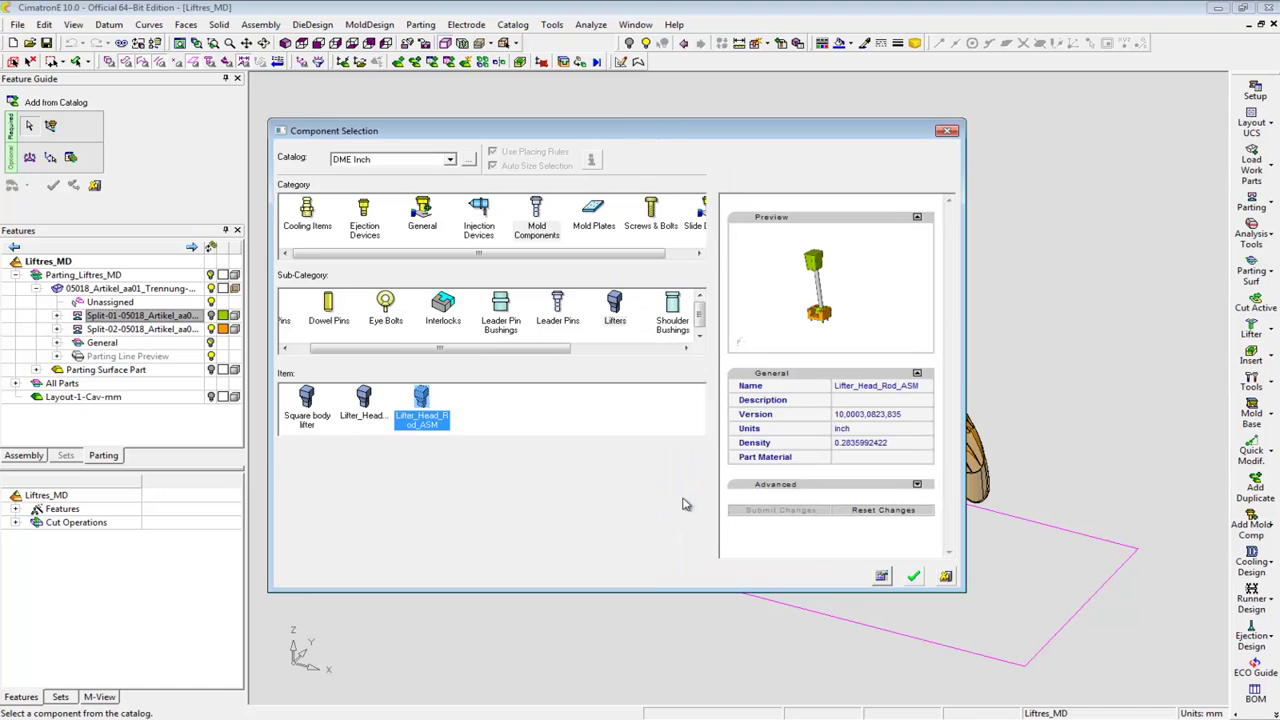
{"action": "left_click", "coordinate": [912, 578]}
{"action": "left_click", "coordinate": [826, 614]}
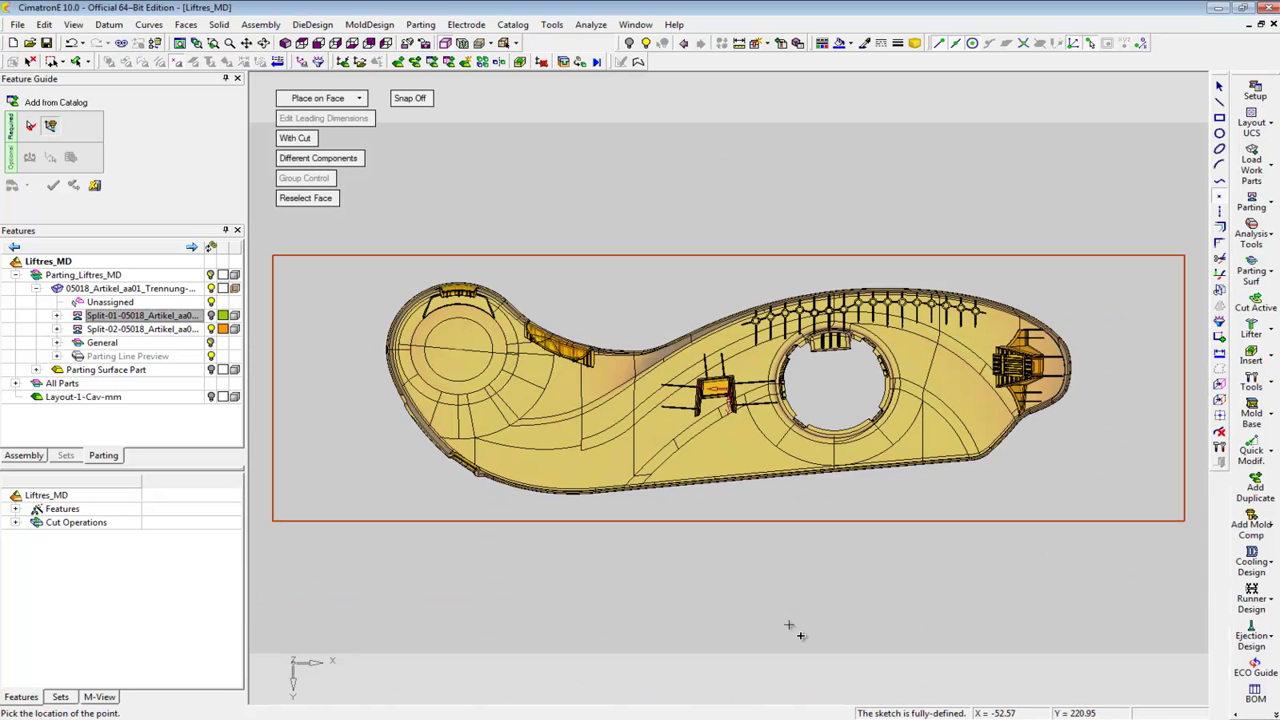
{"action": "left_click_drag", "start_coordinate": [430, 438], "coordinate": [512, 506]}
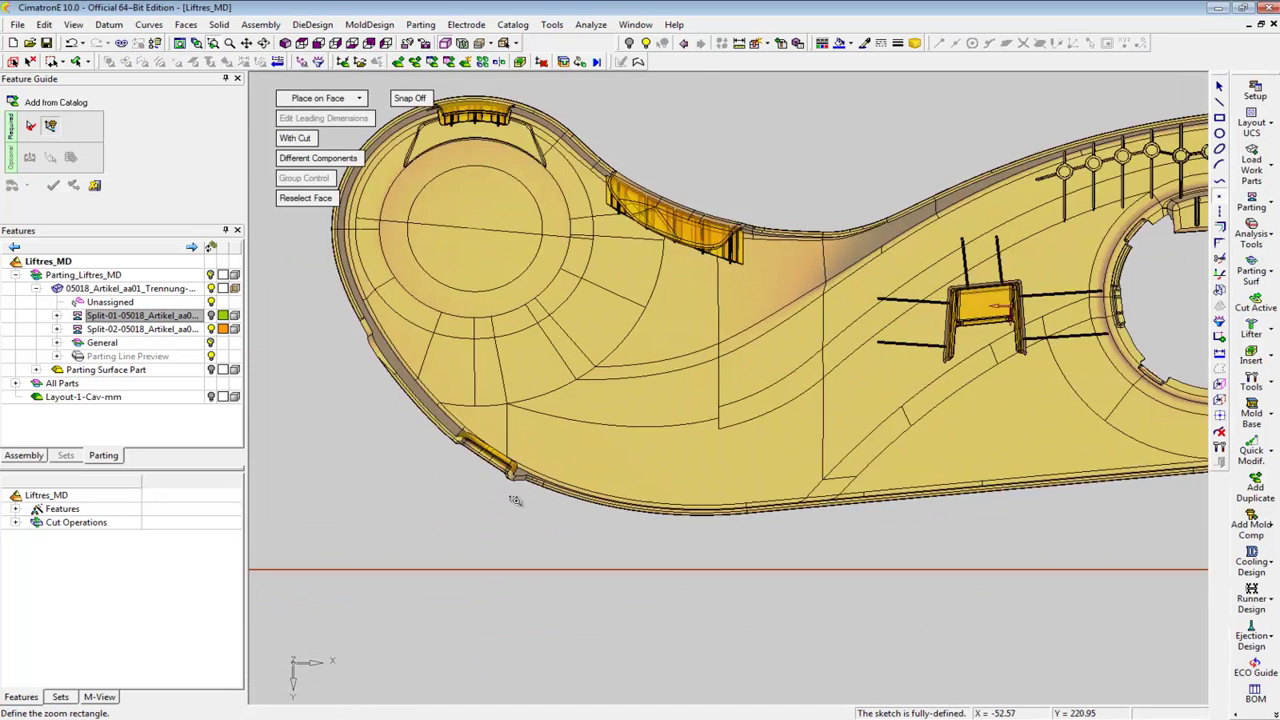
{"action": "left_click", "coordinate": [678, 371]}
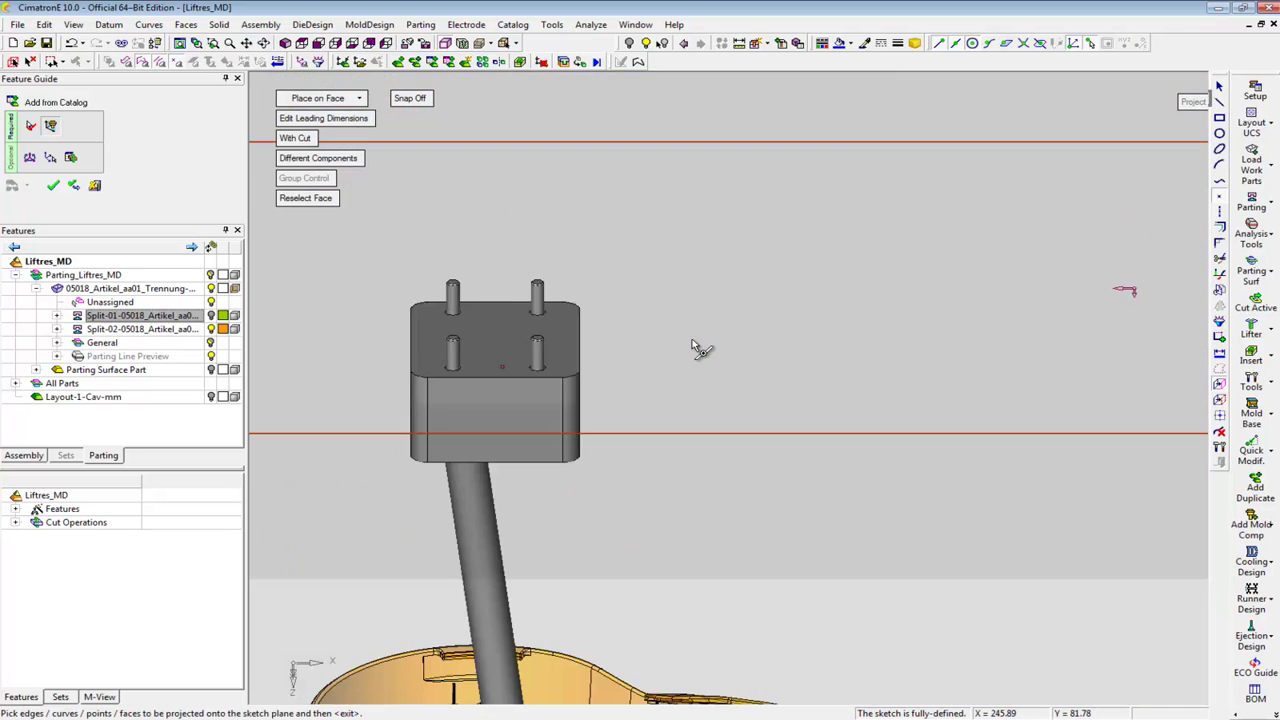
Step: Rotate the lifter -304 about the Z axis and offset it by Delta Y -7 and Delta X -4
{"action": "left_click", "coordinate": [29, 159]}
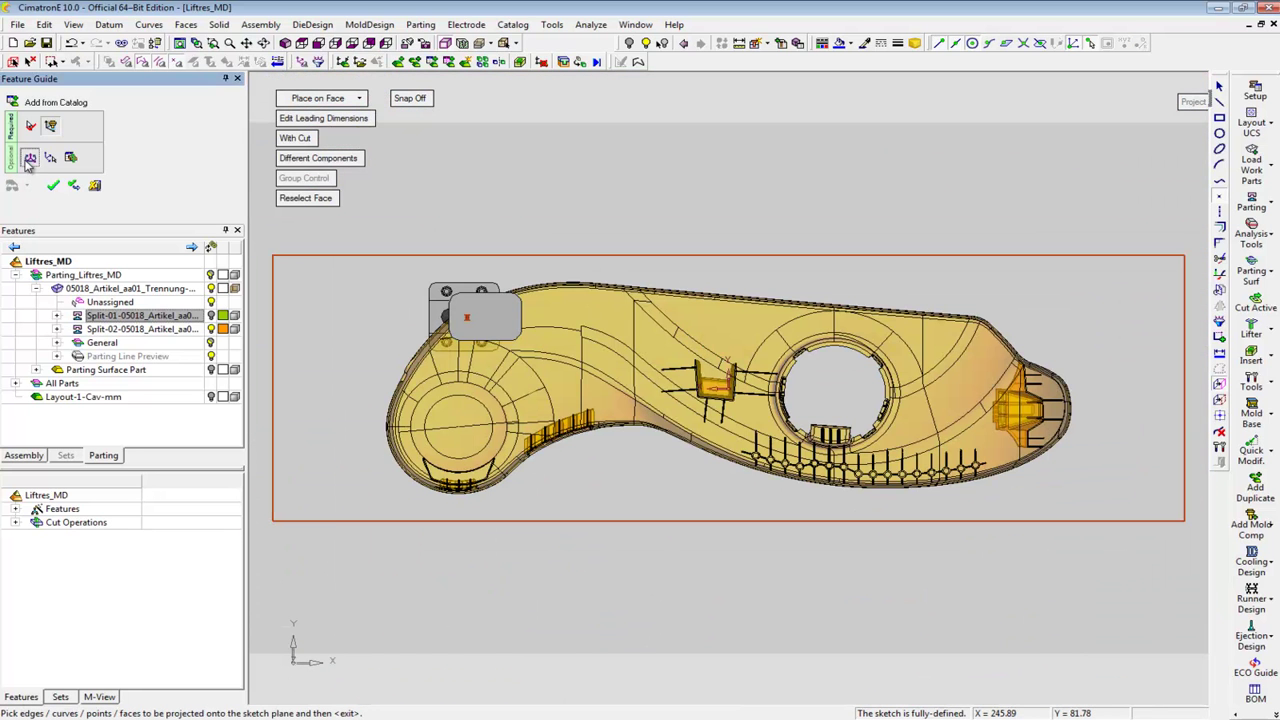
{"action": "left_click", "coordinate": [338, 199]}
{"action": "type", "text": "-304"}
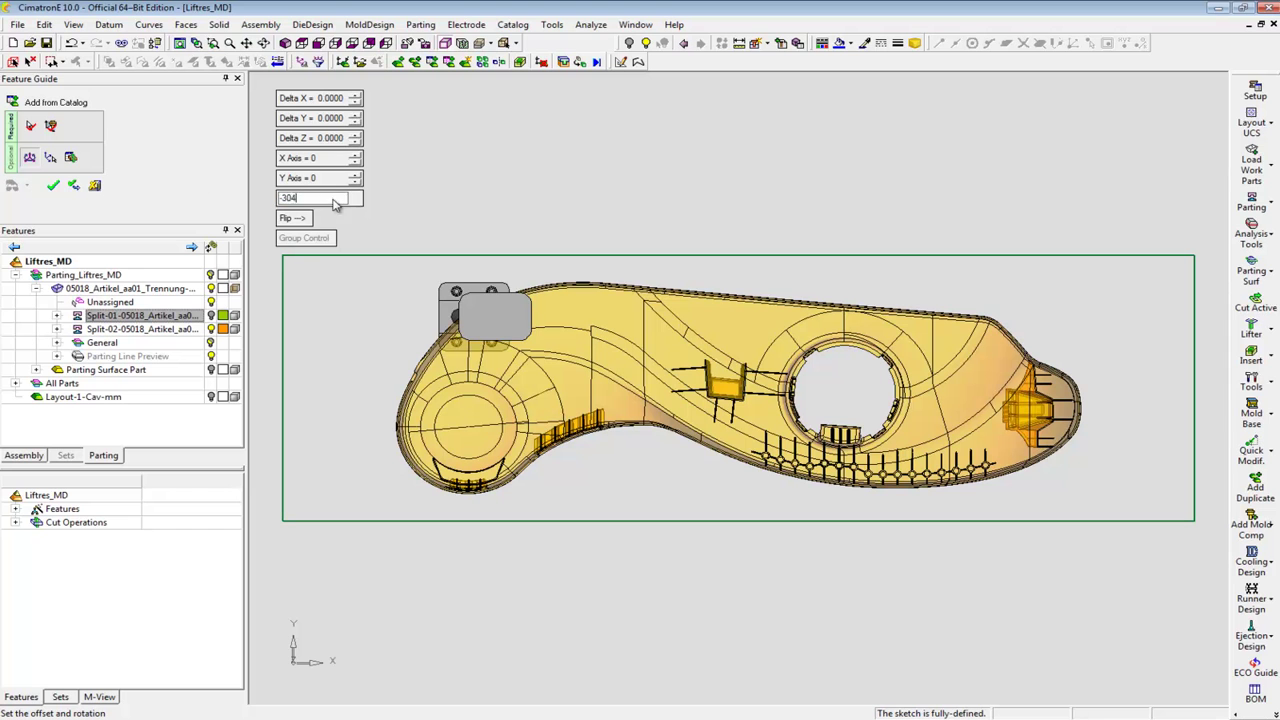
{"action": "key", "text": "Return"}
{"action": "left_click", "coordinate": [335, 119]}
{"action": "type", "text": "-7"}
{"action": "key", "text": "Return"}
{"action": "left_click", "coordinate": [334, 101]}
{"action": "type", "text": "-4"}
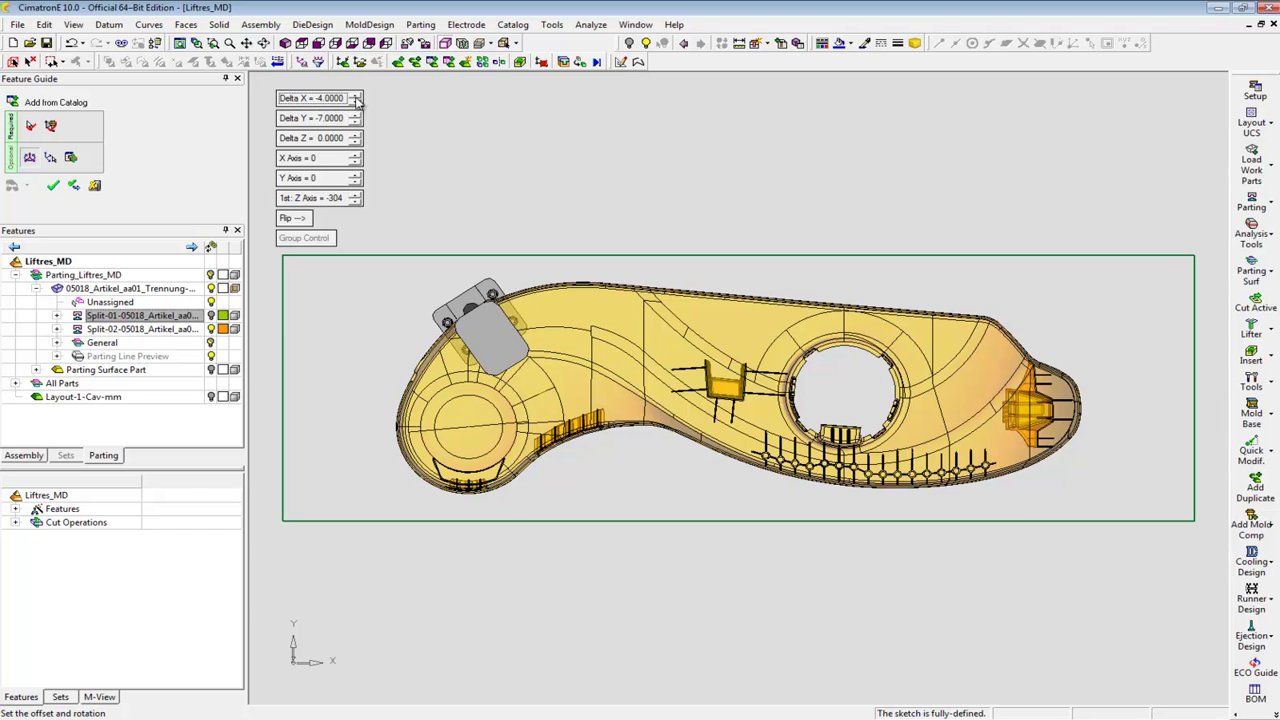
Step: Set the lifter's rod length to 6, head height to 3.3, bottom head length to 1.6 and lifters cut area to 0.9 inch, and apply
{"action": "key", "text": "ctrl+3"}
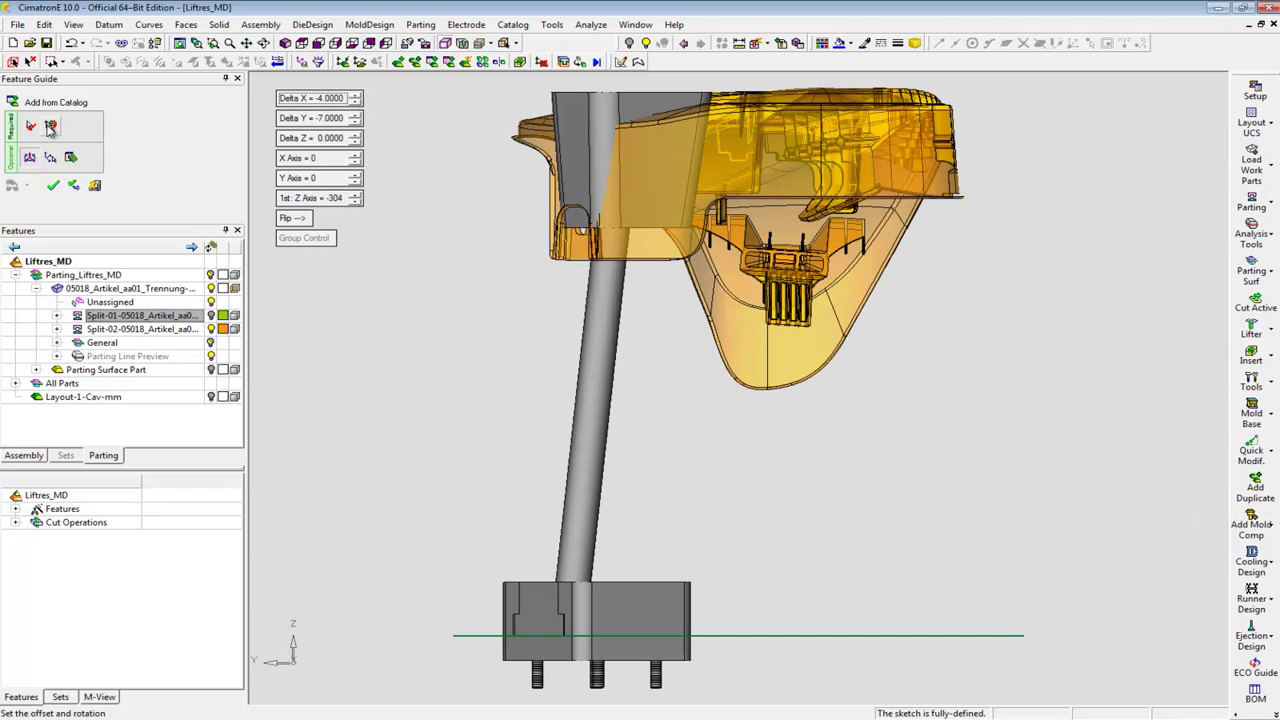
{"action": "left_click", "coordinate": [50, 127]}
{"action": "left_click", "coordinate": [308, 120]}
{"action": "left_click_drag", "start_coordinate": [609, 206], "coordinate": [267, 168]}
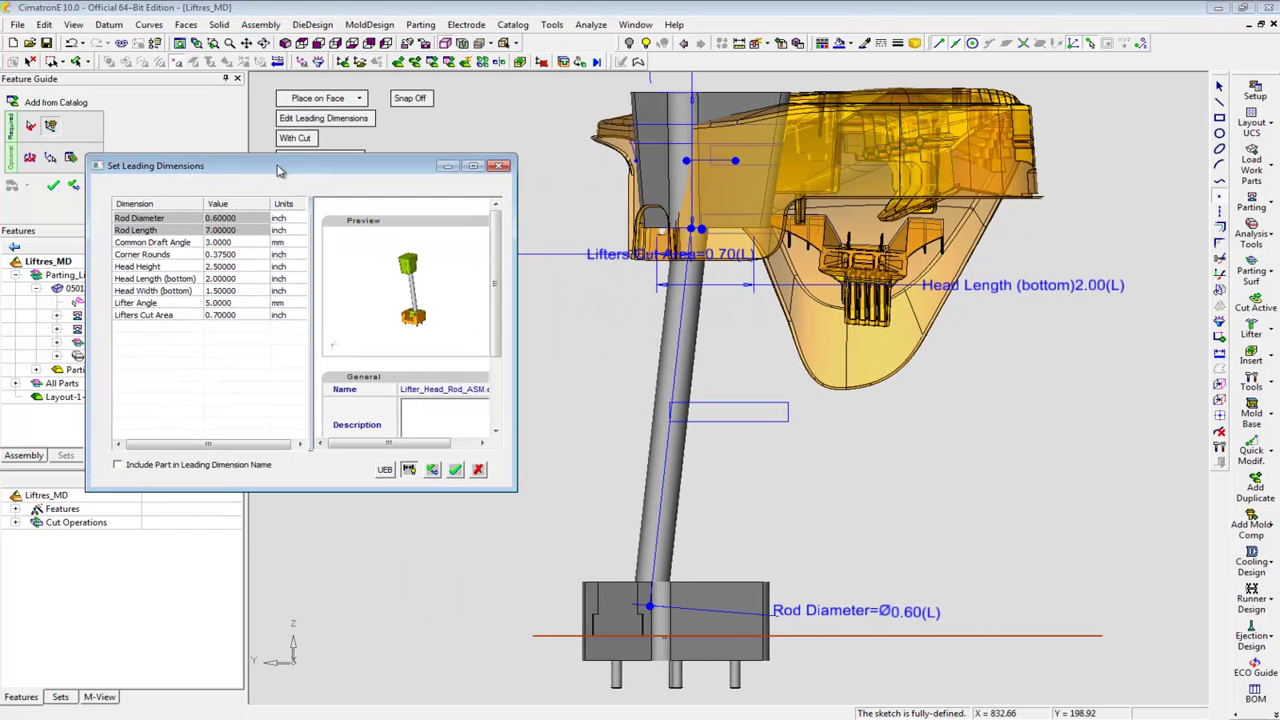
{"action": "left_click", "coordinate": [235, 230]}
{"action": "type", "text": "6"}
{"action": "left_click", "coordinate": [232, 267]}
{"action": "type", "text": "3.3"}
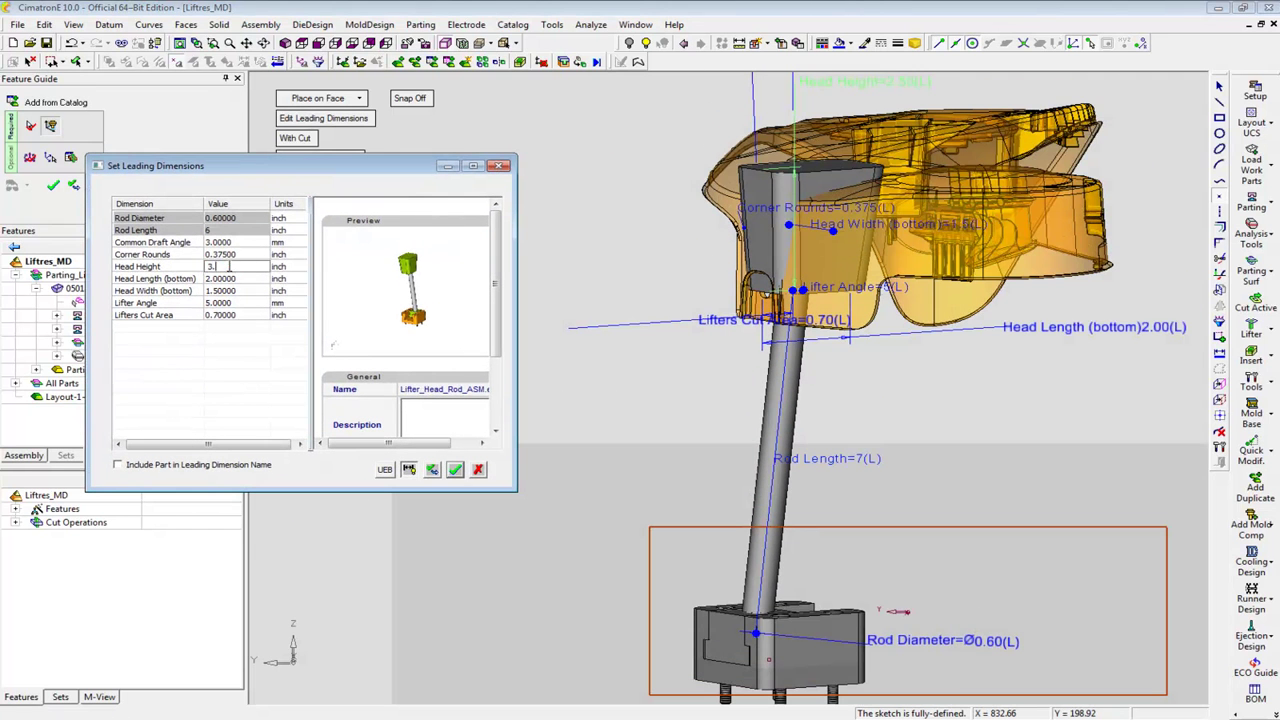
{"action": "left_click", "coordinate": [231, 280]}
{"action": "type", "text": "1.6"}
{"action": "left_click", "coordinate": [227, 314]}
{"action": "type", "text": "0.9"}
{"action": "left_click", "coordinate": [455, 469]}
{"action": "right_click", "coordinate": [456, 469]}
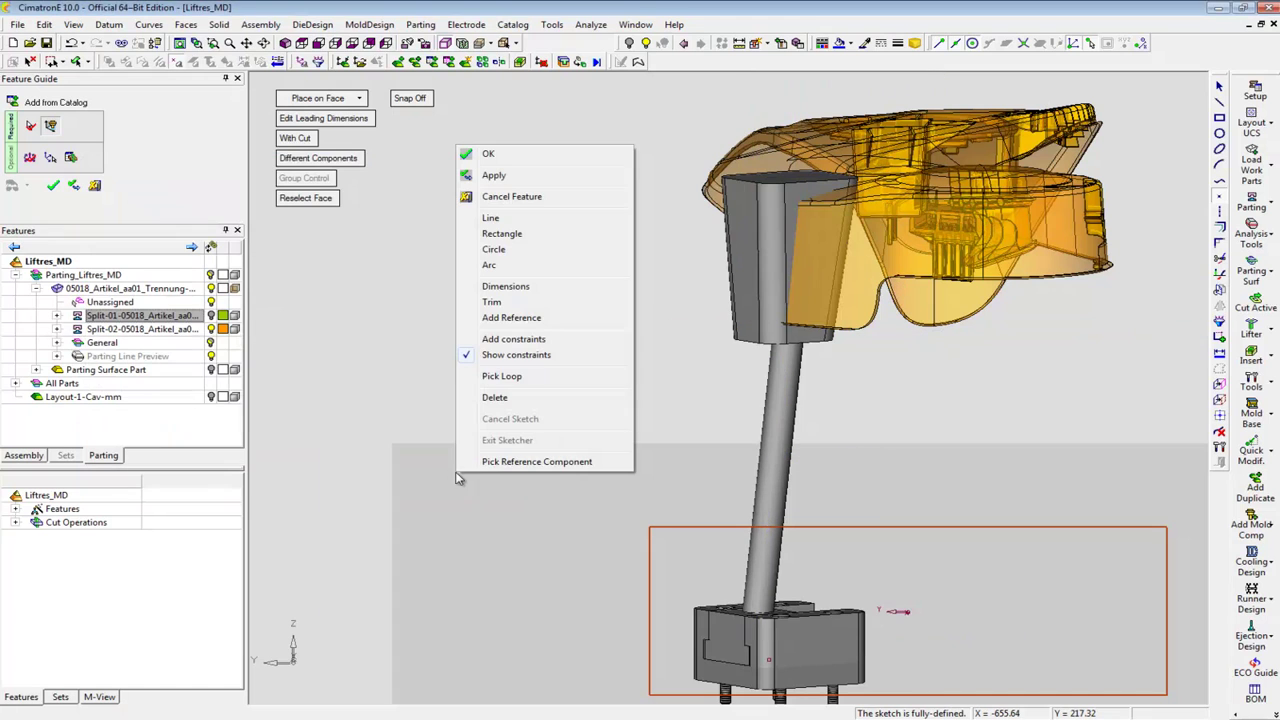
{"action": "left_click", "coordinate": [493, 175]}
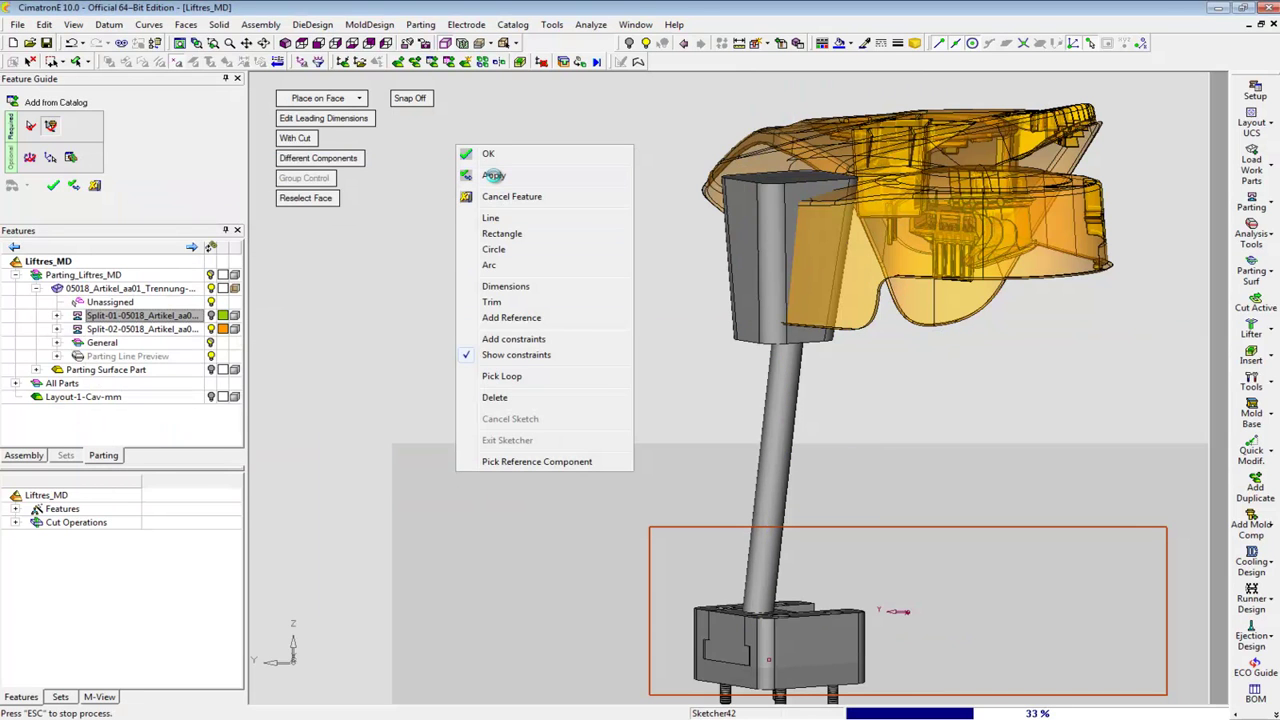
Step: Add a second Lifter_Head_Rod_ASM from the DME Inch catalog, placed on the base face at the three-rib undercut on the round end's edge
{"action": "left_click", "coordinate": [425, 401]}
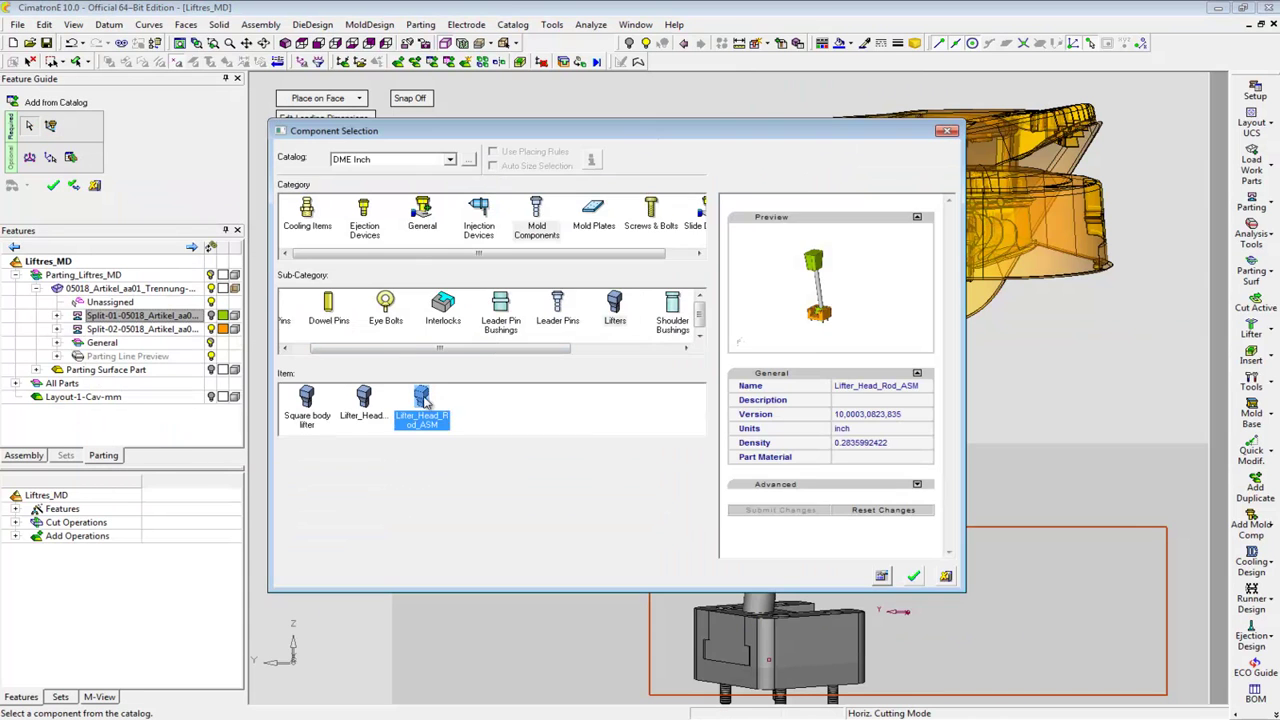
{"action": "left_click", "coordinate": [913, 577]}
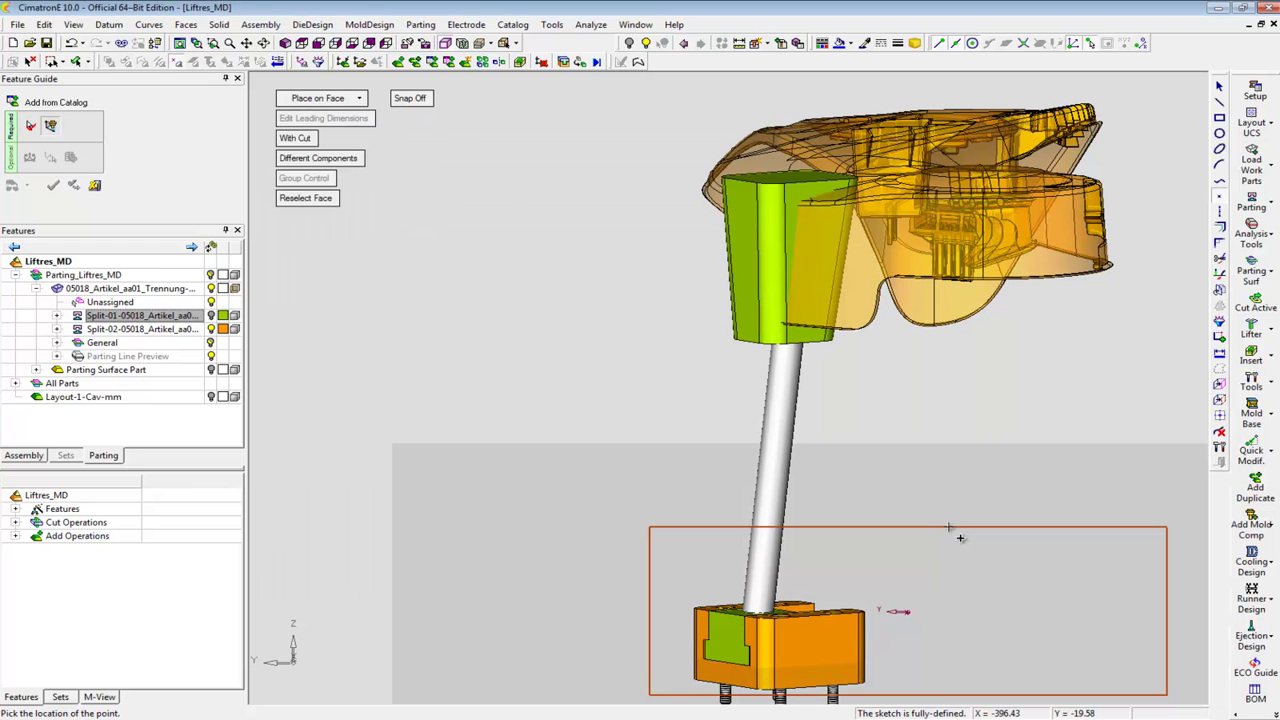
{"action": "key", "text": "F5"}
{"action": "key", "text": "F2"}
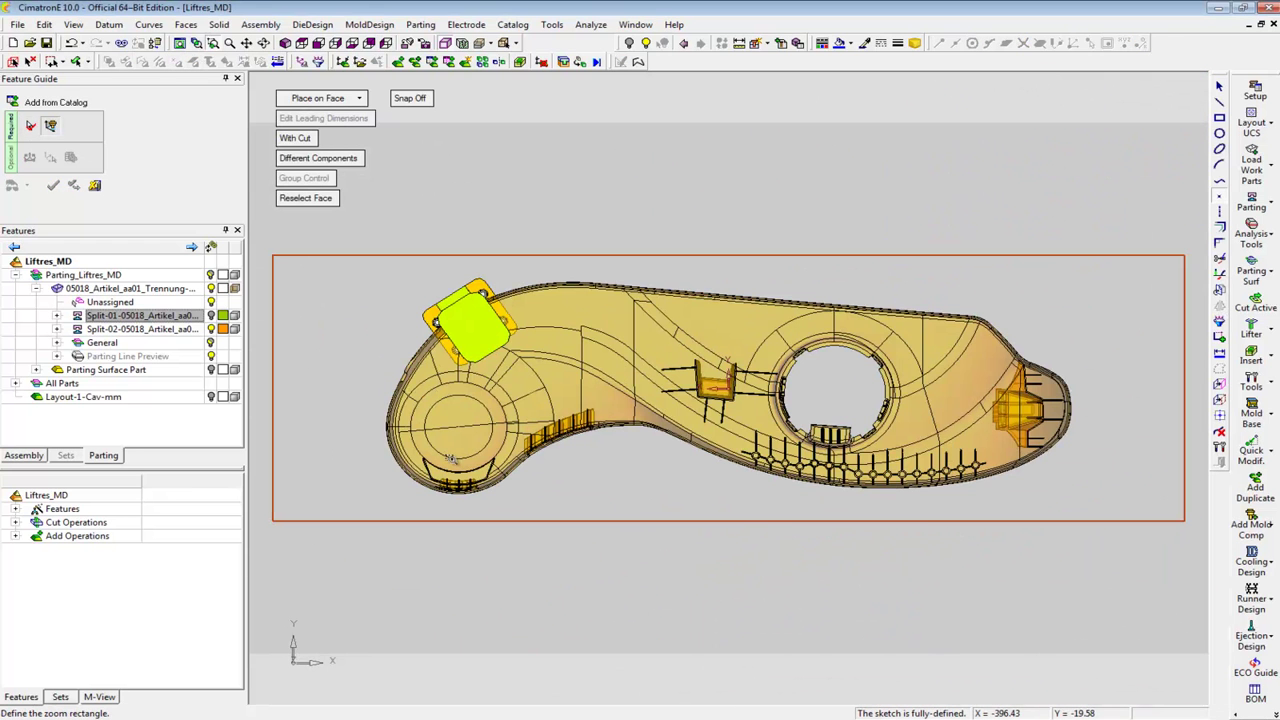
{"action": "left_click_drag", "start_coordinate": [430, 455], "coordinate": [506, 520]}
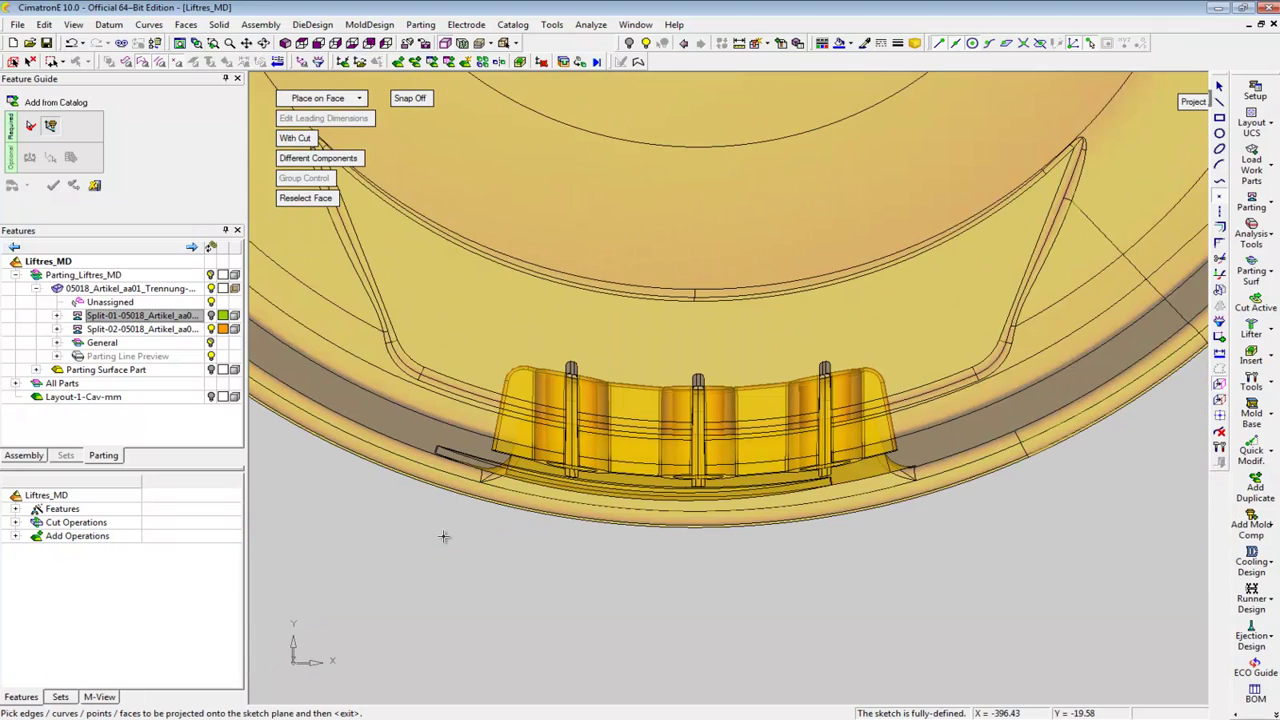
{"action": "left_click", "coordinate": [698, 292]}
{"action": "key", "text": "F5"}
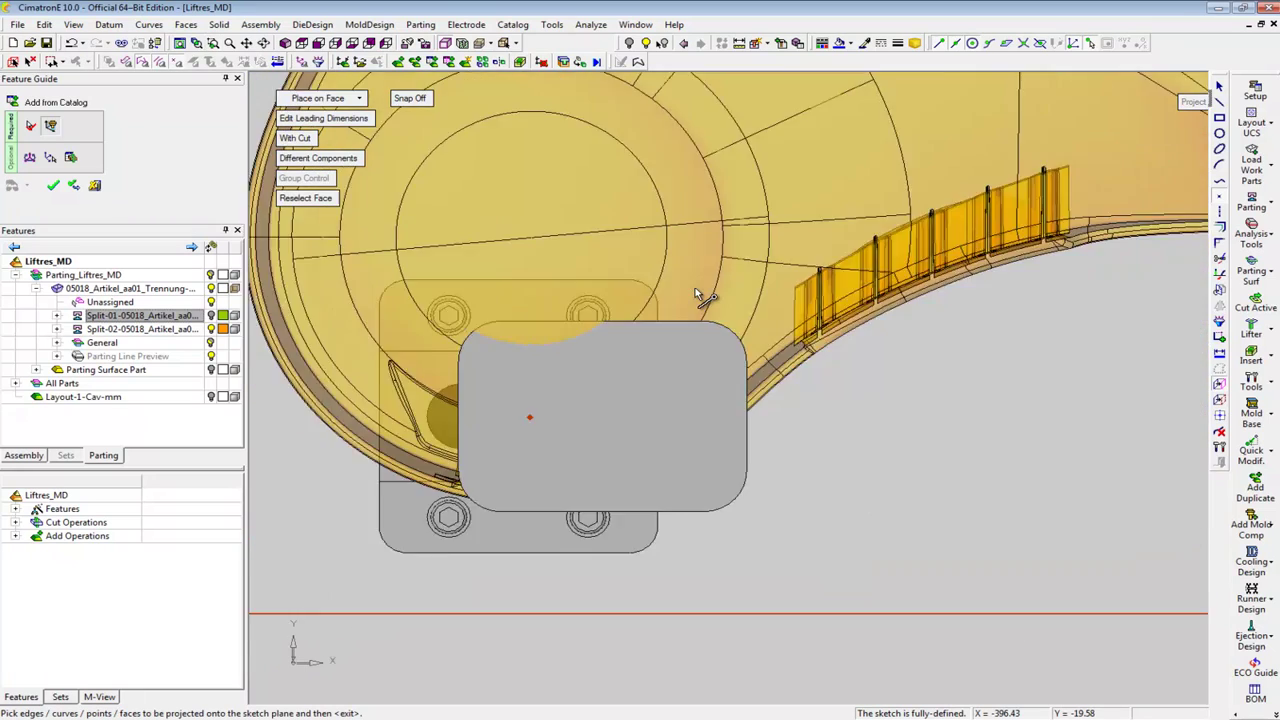
Step: Rotate the second lifter 270 about the Z axis and offset it by Delta Y -8
{"action": "left_click", "coordinate": [32, 159]}
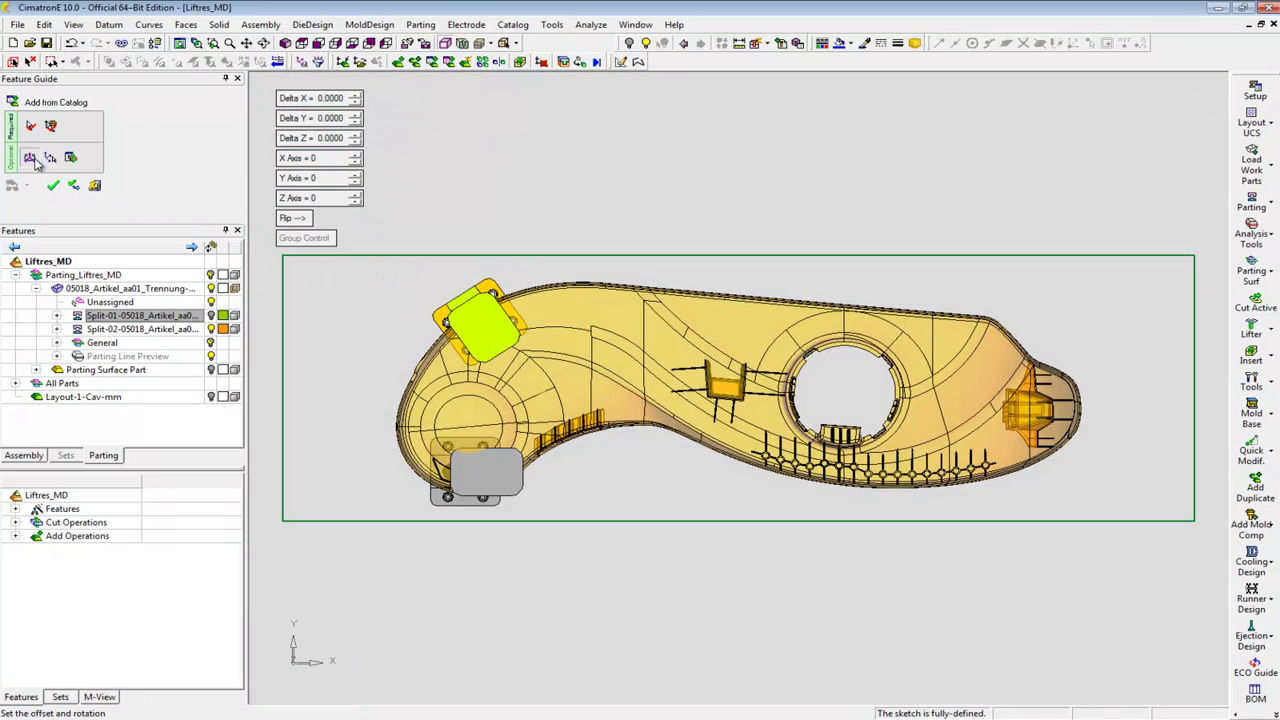
{"action": "left_click", "coordinate": [316, 199]}
{"action": "type", "text": "270"}
{"action": "key", "text": "Return"}
{"action": "left_click", "coordinate": [331, 119]}
{"action": "type", "text": "-8"}
{"action": "key", "text": "Return"}
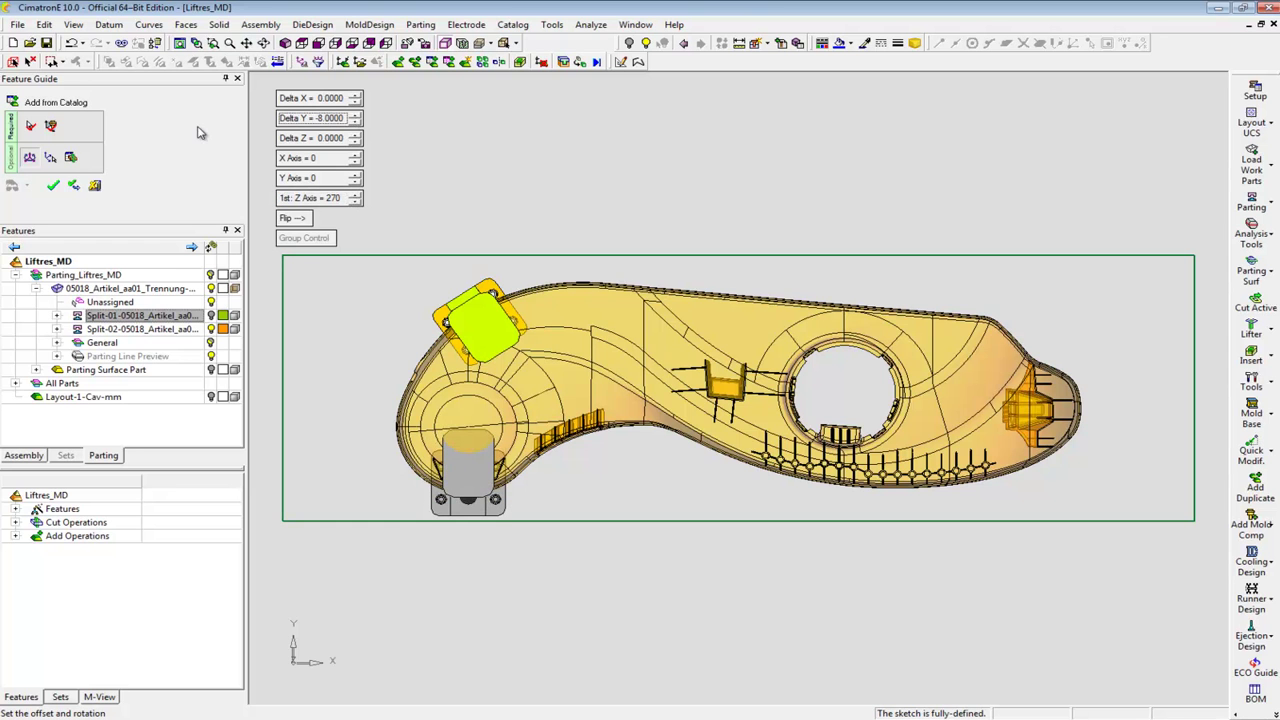
Step: Set the second lifter's head height to 2.6, bottom head length to 1.4 and bottom head width to 1.7 inch, and apply
{"action": "left_click", "coordinate": [49, 130]}
{"action": "left_click", "coordinate": [50, 128]}
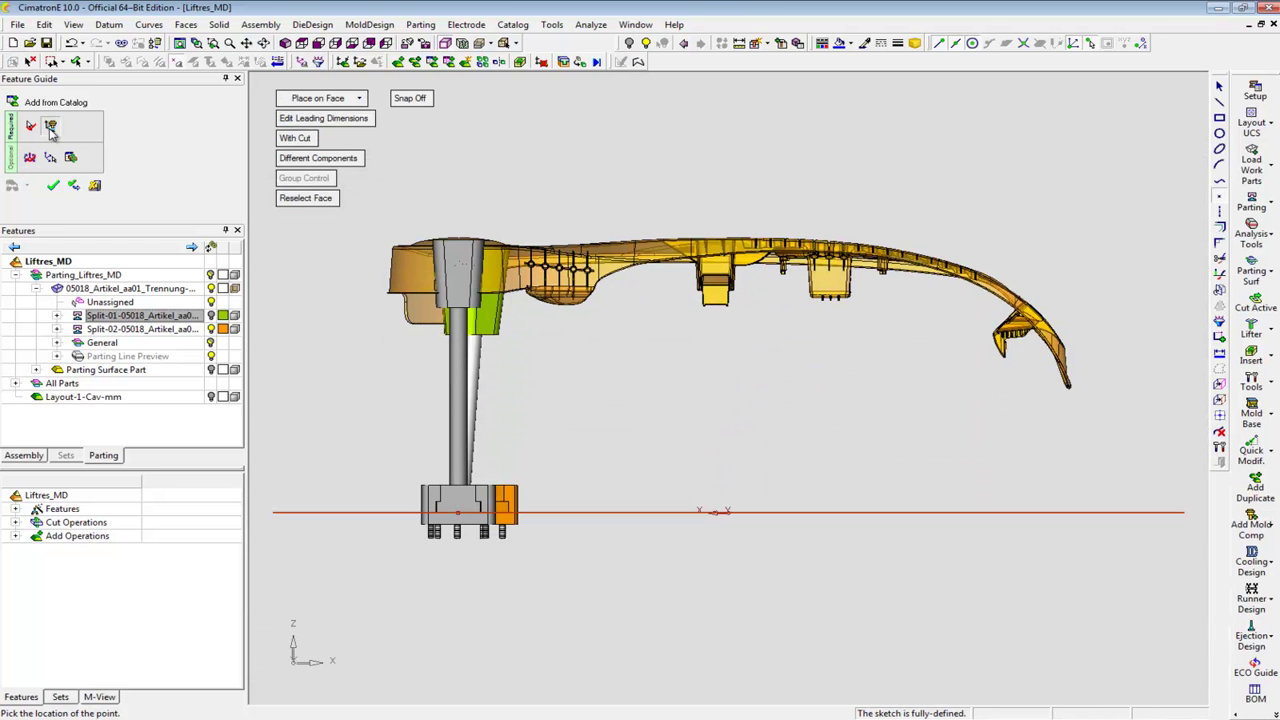
{"action": "key", "text": "F6"}
{"action": "left_click_drag", "start_coordinate": [361, 189], "coordinate": [569, 546]}
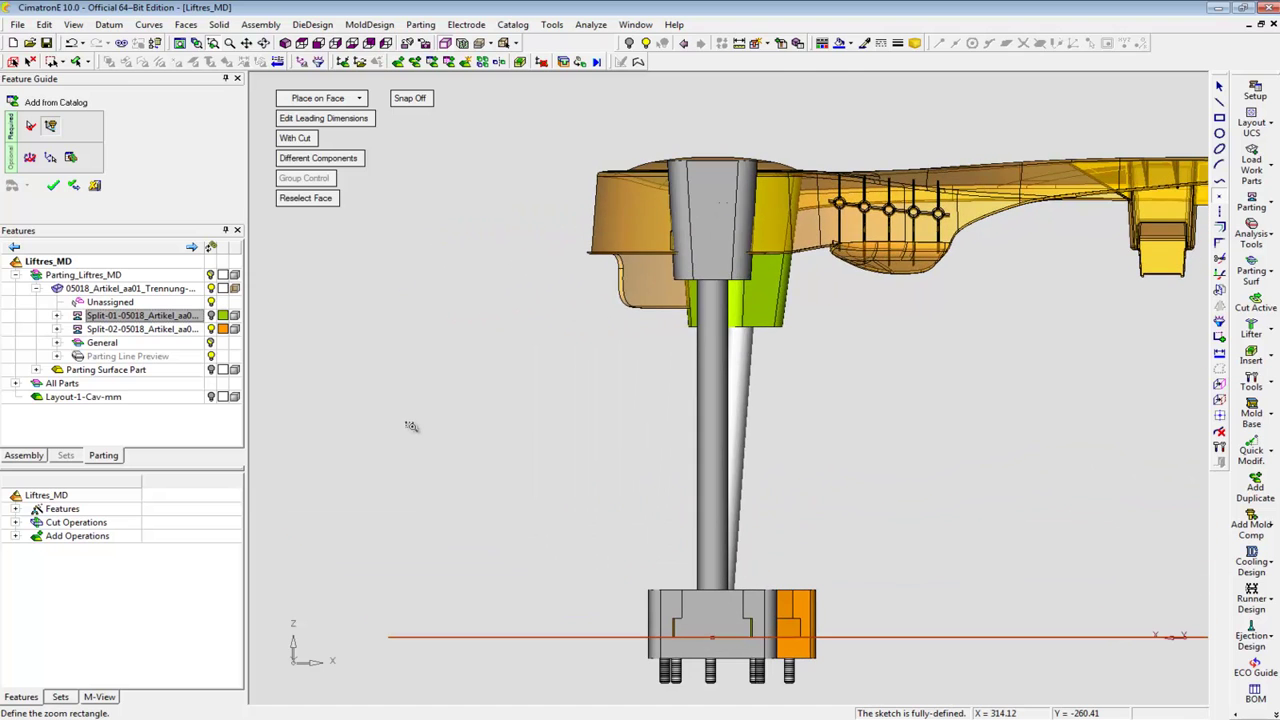
{"action": "left_click", "coordinate": [323, 118]}
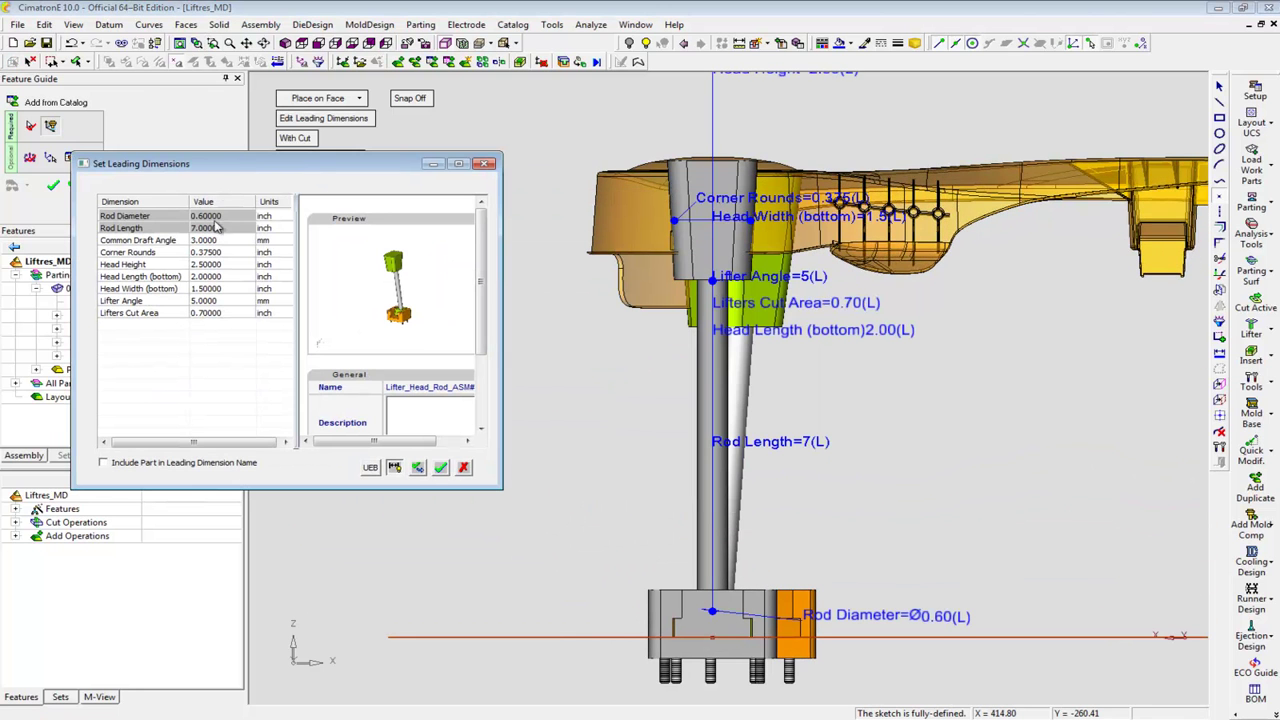
{"action": "left_click", "coordinate": [212, 265]}
{"action": "type", "text": "2.6"}
{"action": "left_click", "coordinate": [213, 277]}
{"action": "type", "text": "1.4"}
{"action": "left_click", "coordinate": [214, 288]}
{"action": "type", "text": "1.7"}
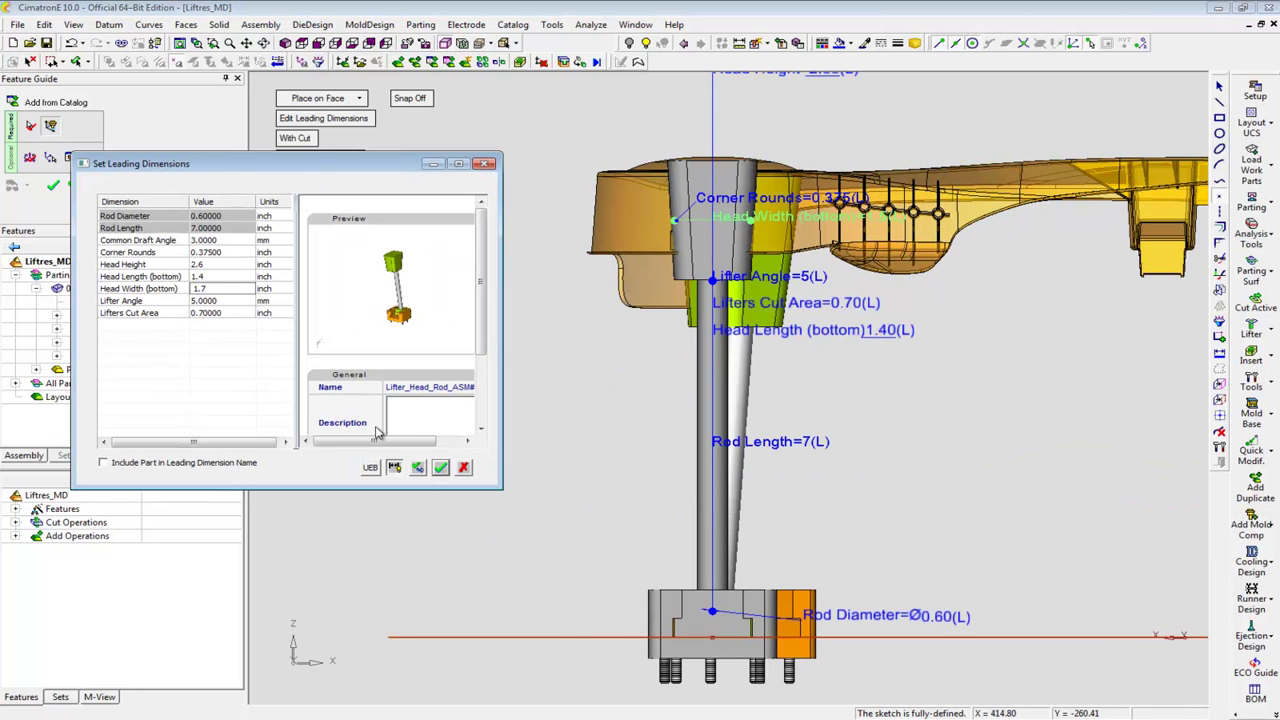
{"action": "left_click", "coordinate": [440, 467]}
{"action": "right_click", "coordinate": [443, 466]}
{"action": "left_click", "coordinate": [478, 171]}
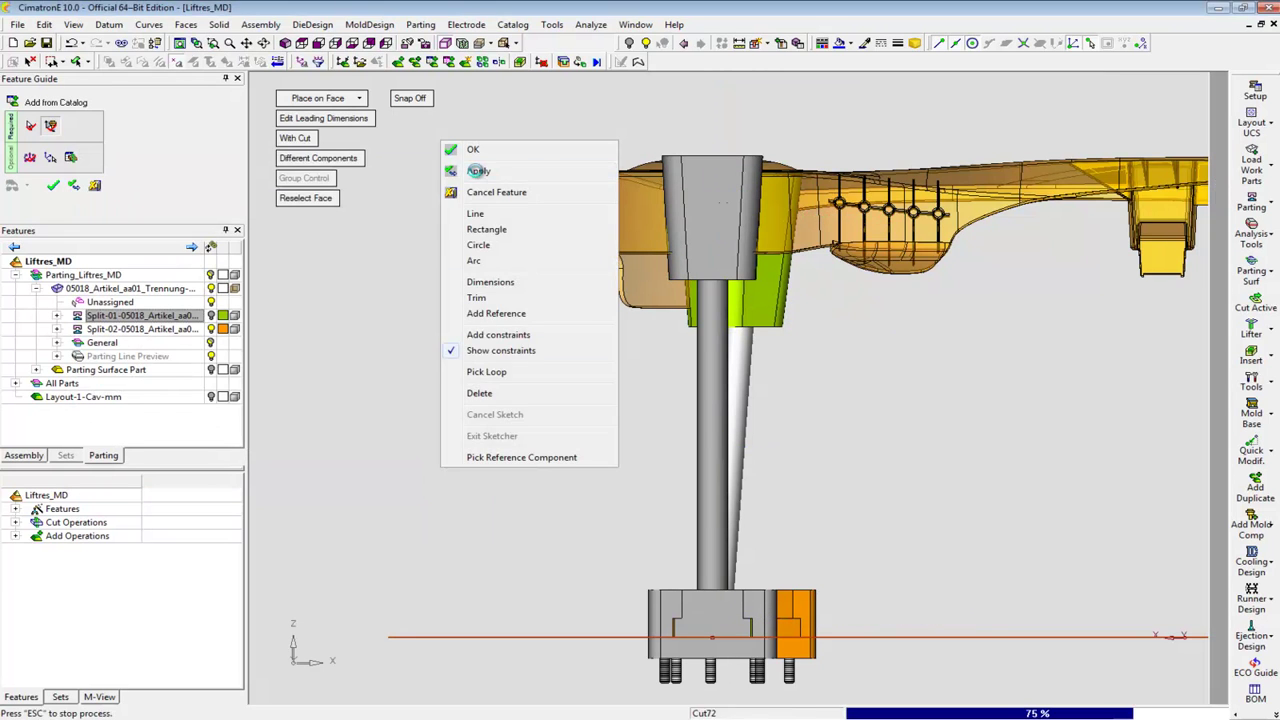
Step: Add a third Lifter_Head_Rod_ASM, placed on the base face at the ribbed undercut along the part's concave edge near the round end
{"action": "left_click", "coordinate": [422, 398]}
{"action": "left_click", "coordinate": [912, 577]}
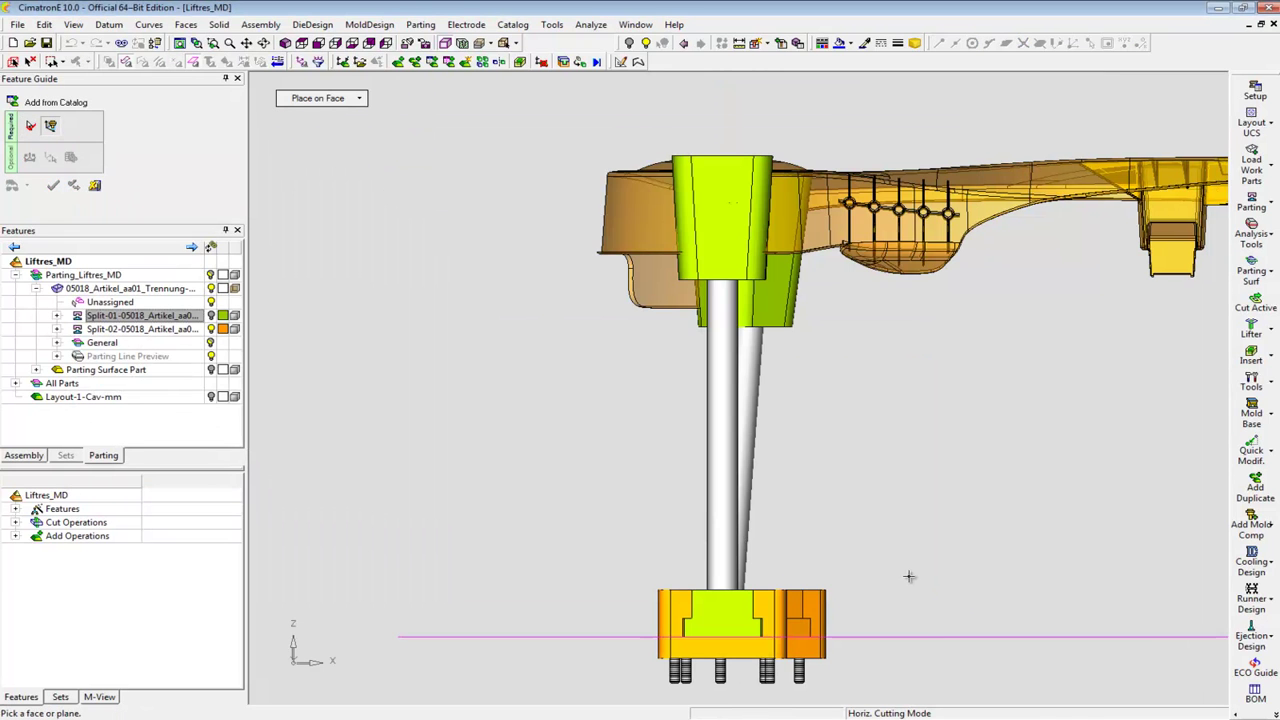
{"action": "key", "text": "F6"}
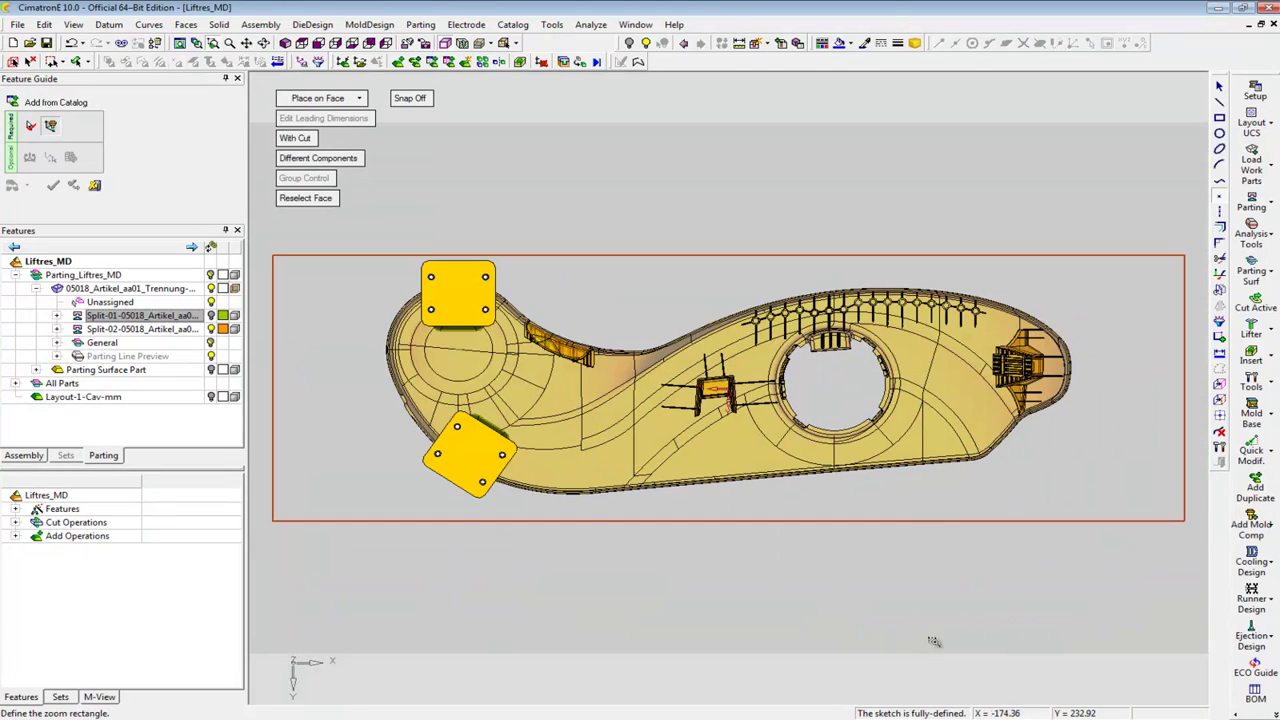
{"action": "left_click_drag", "start_coordinate": [518, 304], "coordinate": [628, 400]}
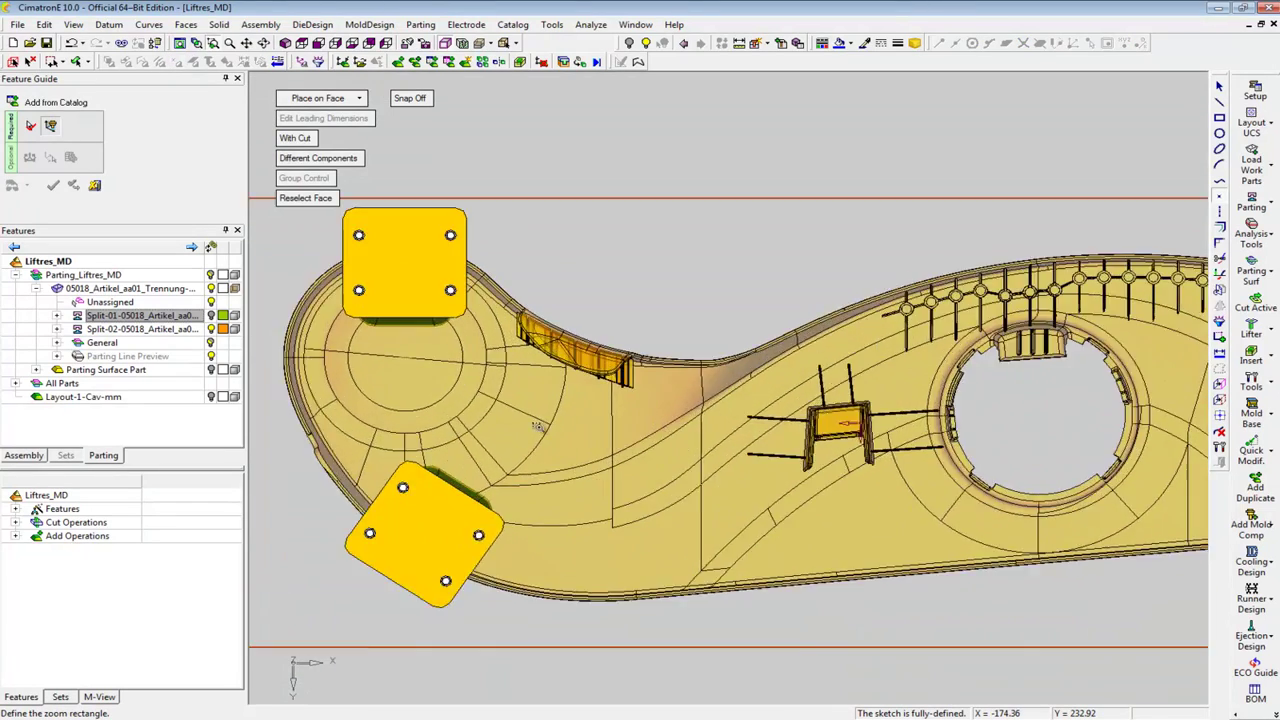
{"action": "left_click", "coordinate": [708, 451]}
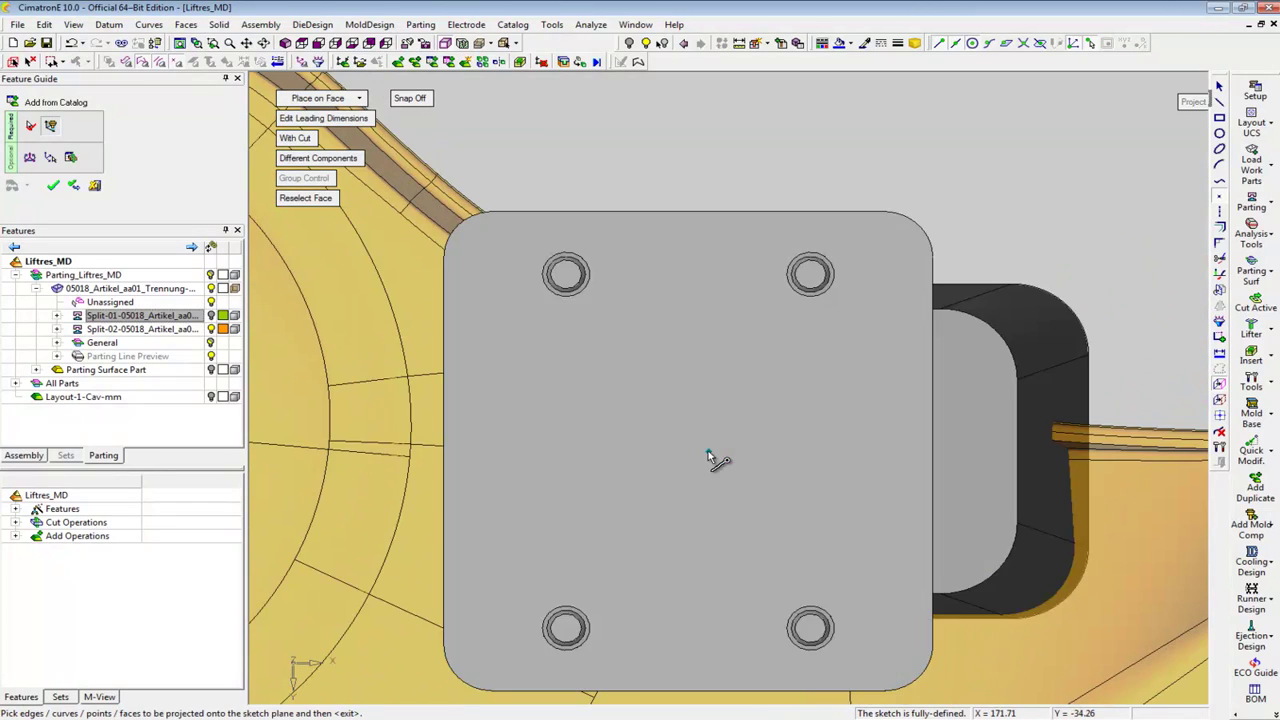
{"action": "key", "text": "F6"}
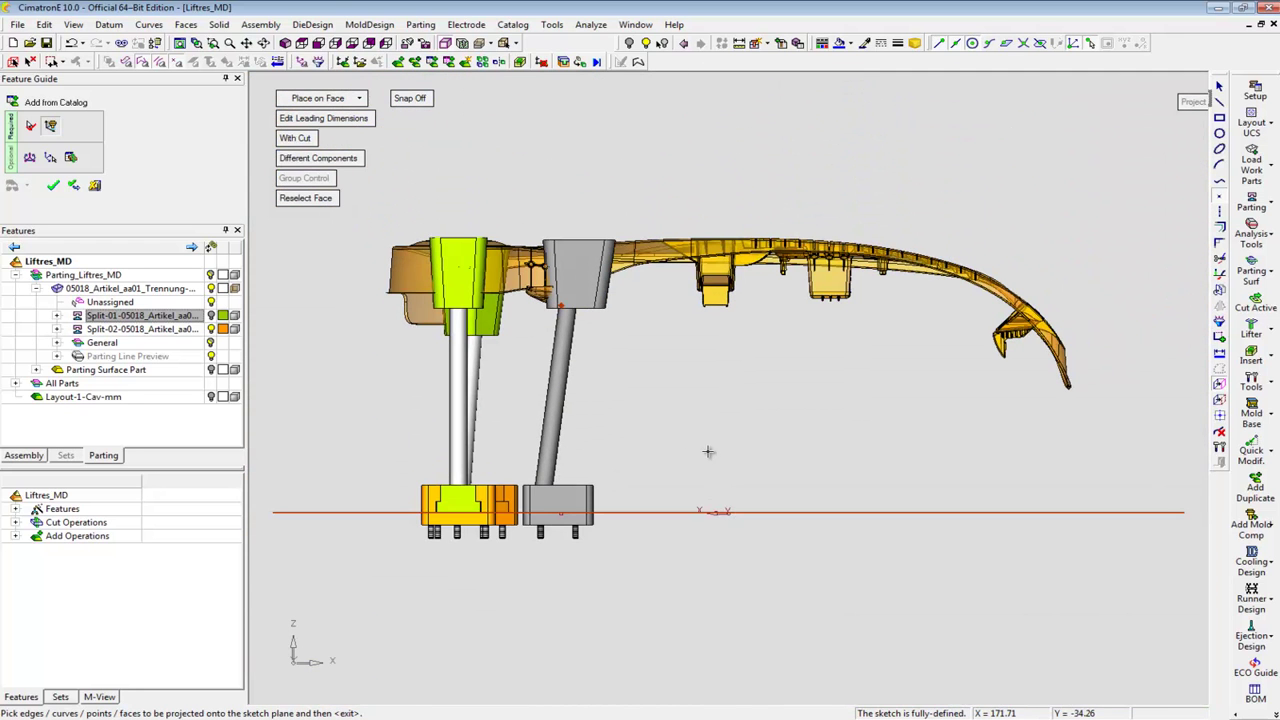
Step: Rotate the third lifter 270 about the Z axis and offset it by Delta X 2 and Delta Y 9
{"action": "left_click", "coordinate": [30, 158]}
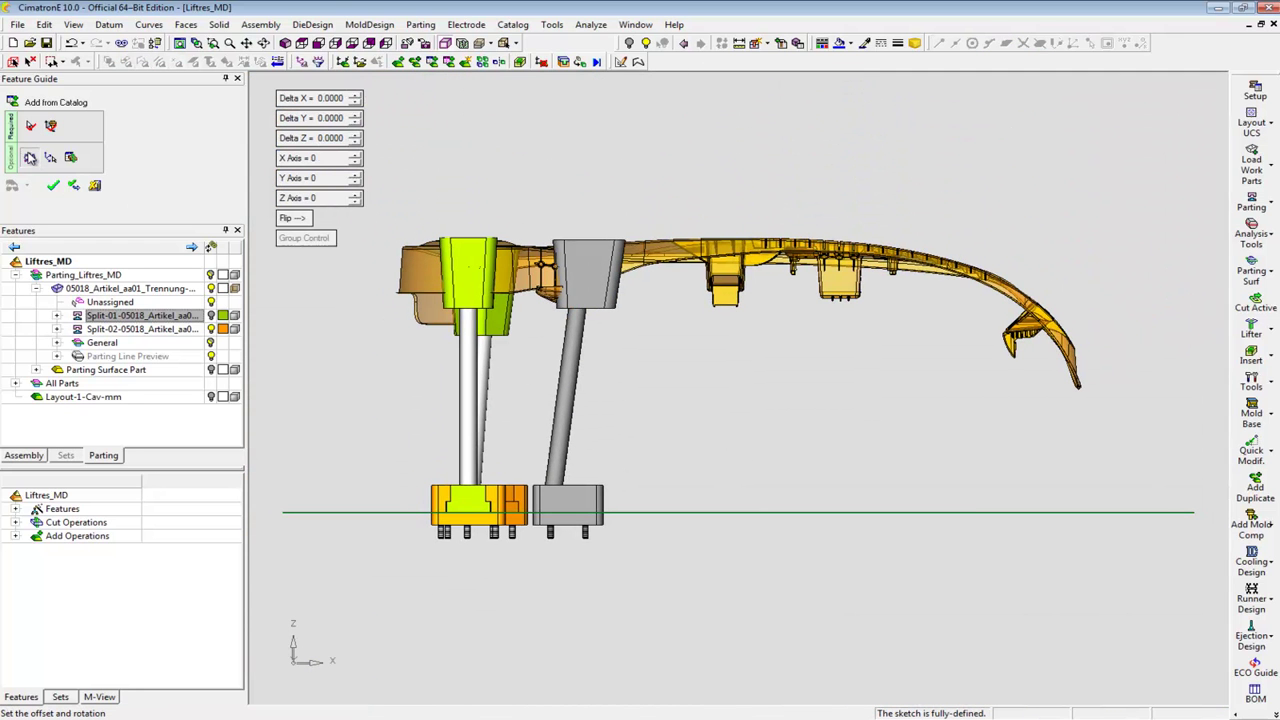
{"action": "left_click", "coordinate": [331, 199]}
{"action": "type", "text": "270"}
{"action": "key", "text": "Return"}
{"action": "left_click", "coordinate": [335, 100]}
{"action": "type", "text": "2"}
{"action": "key", "text": "Return"}
{"action": "left_click", "coordinate": [336, 118]}
{"action": "type", "text": "9"}
{"action": "key", "text": "Return"}
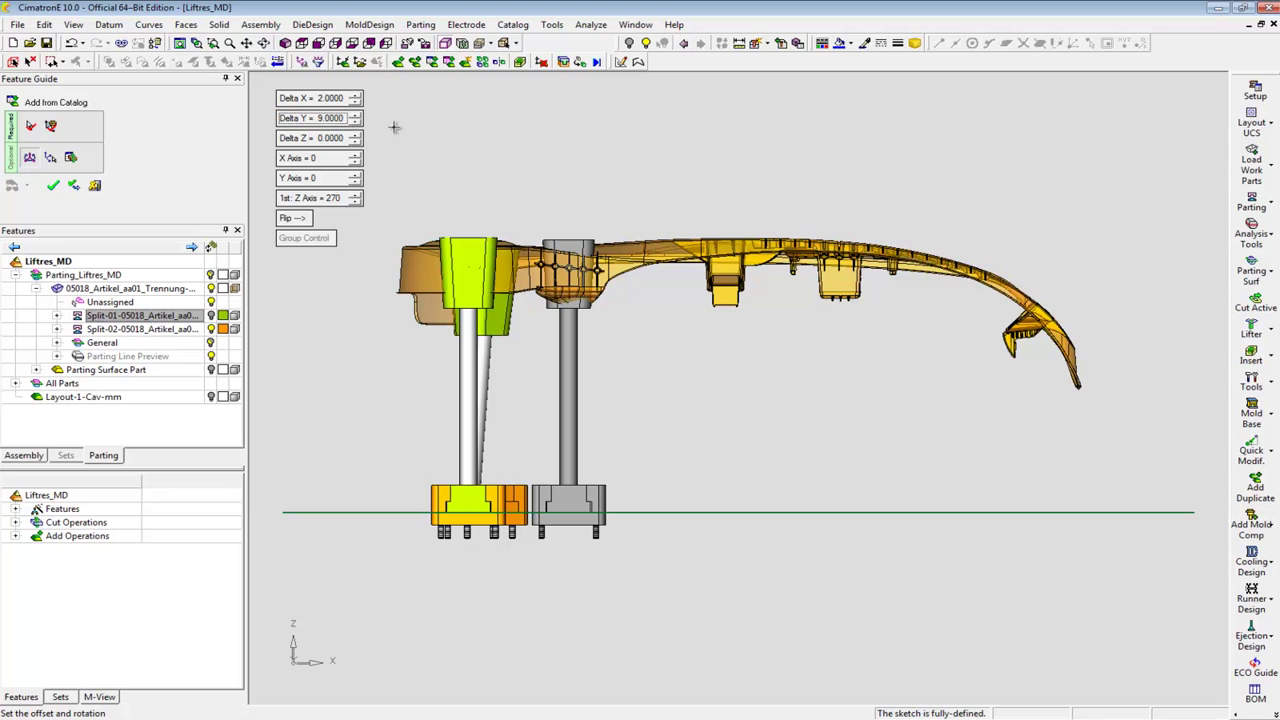
Step: Set the third lifter's rod length to 6.8, bottom head length to 2.8, bottom head width to 2.5 and cut area to 2.4 inch, and finish adding lifters
{"action": "key", "text": "F7"}
{"action": "left_click_drag", "start_coordinate": [486, 178], "coordinate": [687, 572]}
{"action": "left_click", "coordinate": [50, 127]}
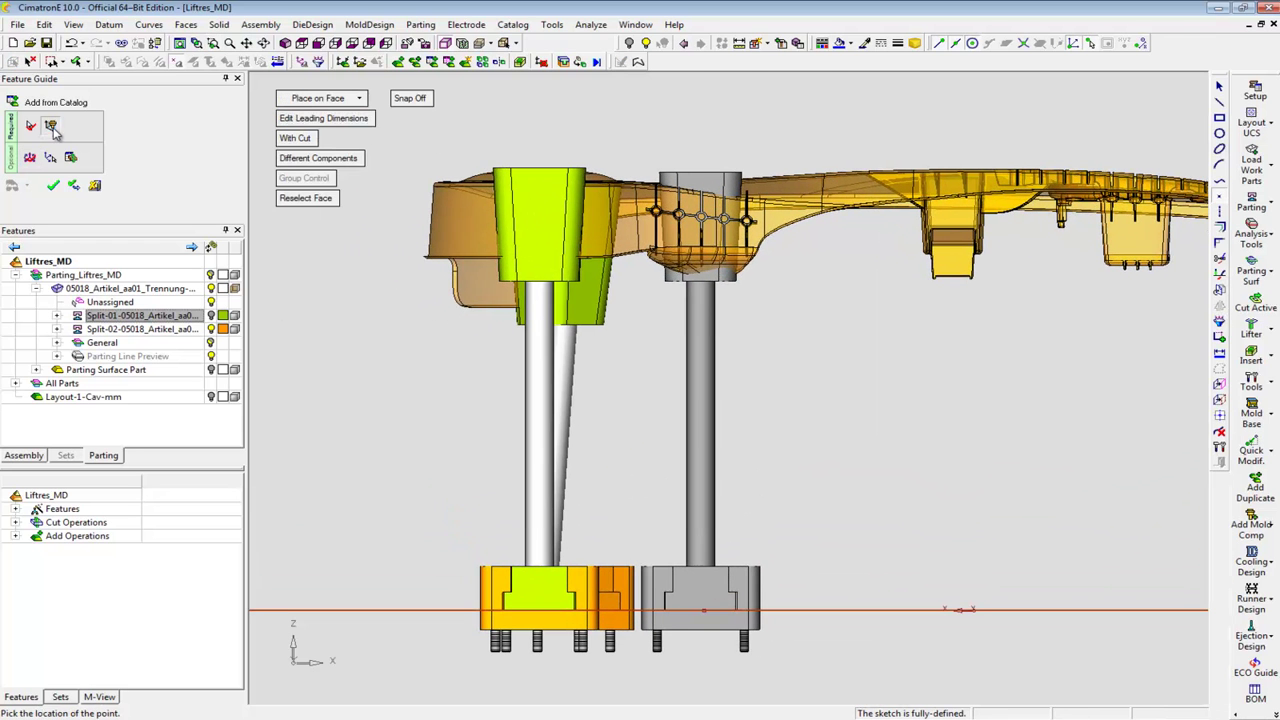
{"action": "left_click", "coordinate": [328, 120]}
{"action": "left_click_drag", "start_coordinate": [598, 211], "coordinate": [238, 161]}
{"action": "key", "text": "Down"}
{"action": "key", "text": "Down"}
{"action": "key", "text": "Down"}
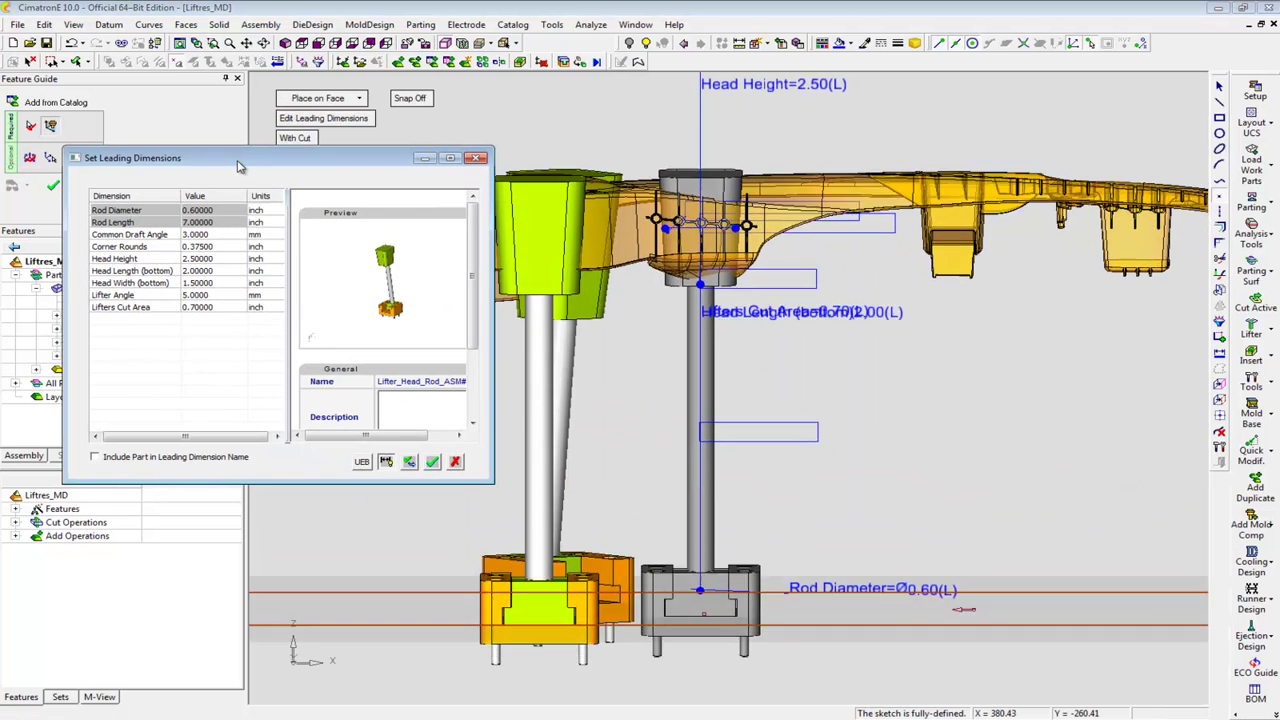
{"action": "left_click", "coordinate": [200, 222]}
{"action": "type", "text": "6.8"}
{"action": "left_click", "coordinate": [201, 271]}
{"action": "type", "text": "2.8"}
{"action": "left_click", "coordinate": [200, 283]}
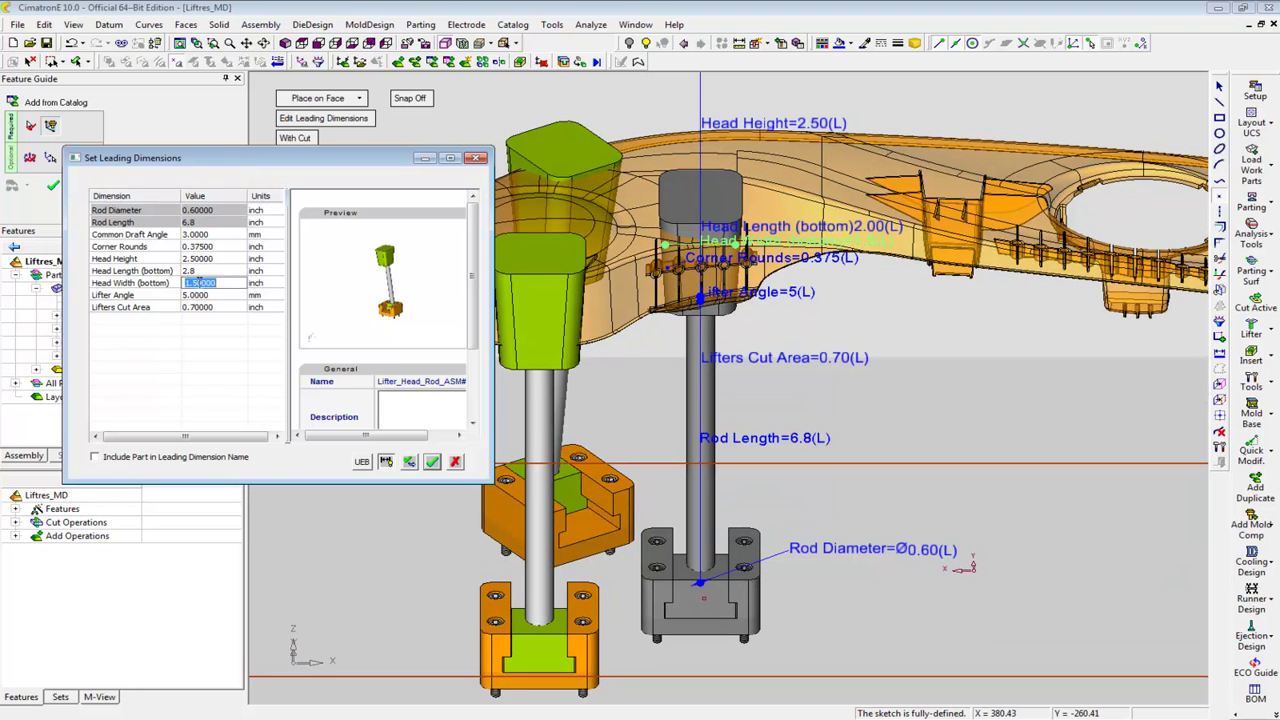
{"action": "left_click", "coordinate": [205, 307]}
{"action": "type", "text": "2.4"}
{"action": "left_click", "coordinate": [432, 461]}
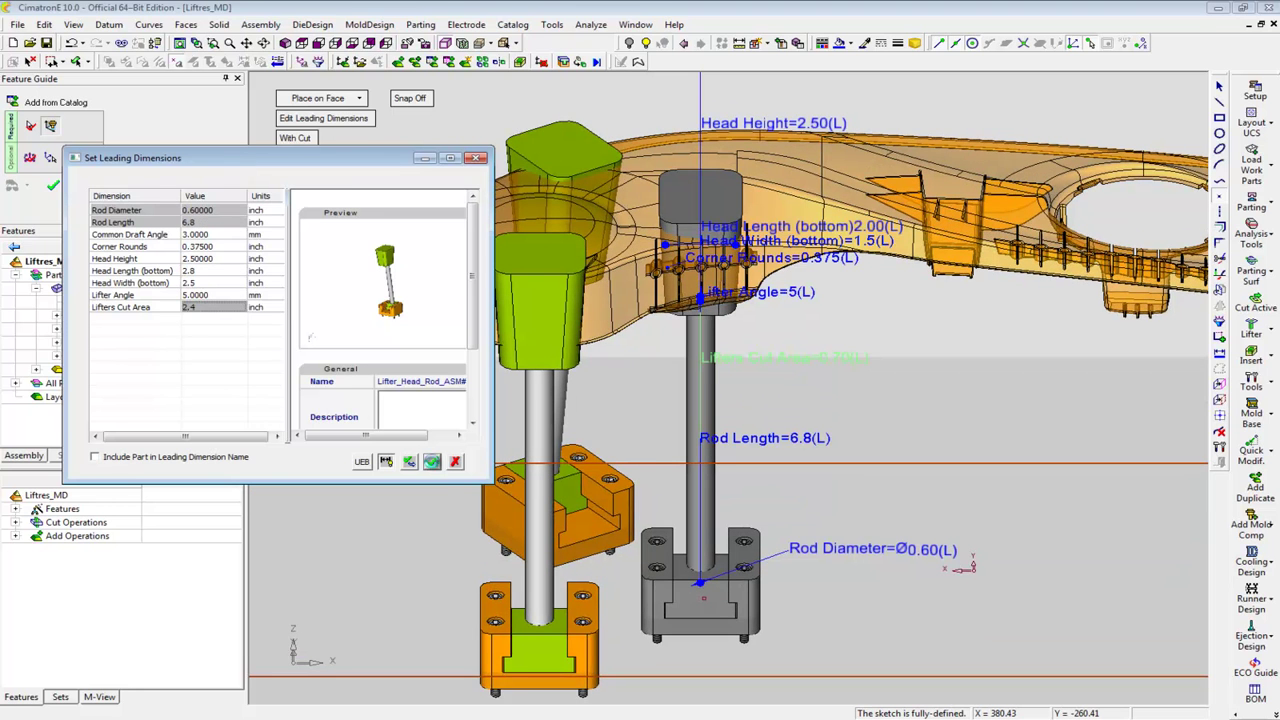
{"action": "right_click", "coordinate": [432, 461]}
{"action": "left_click", "coordinate": [464, 146]}
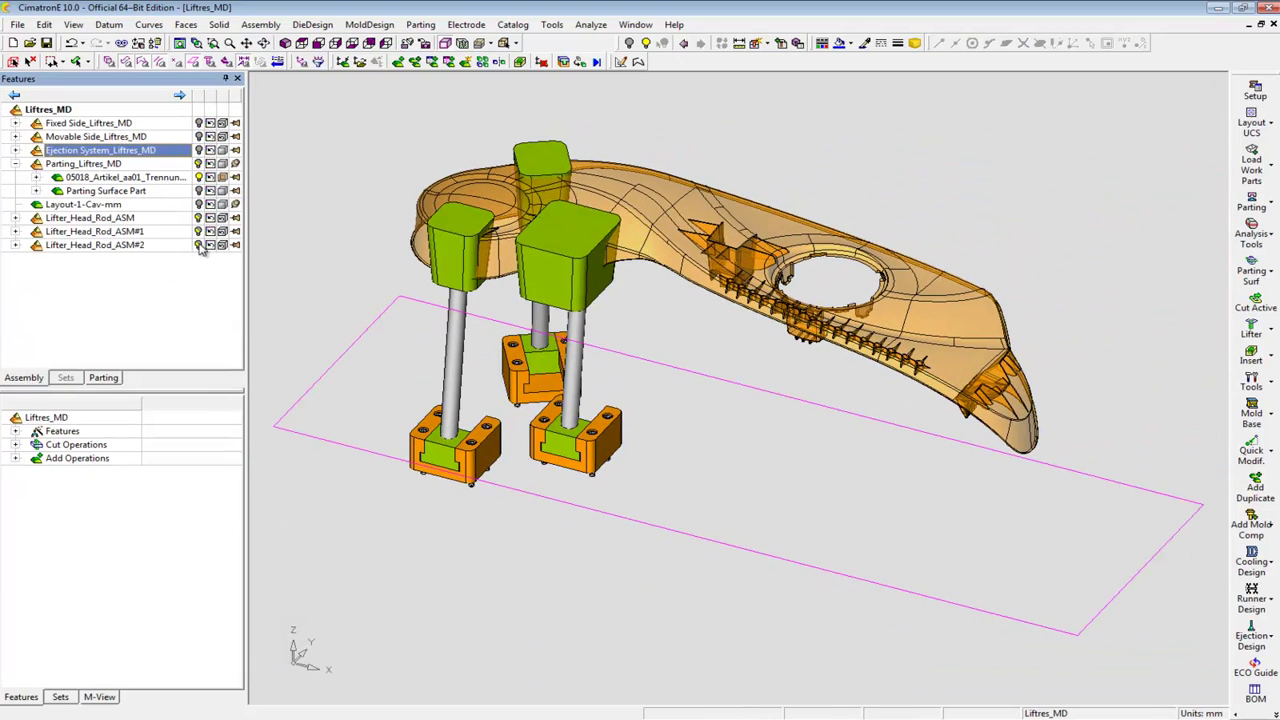
Step: Hide Lifter_Head_Rod_ASM#2 and Lifter_Head_Rod_ASM#1 so that only the first lifter is displayed with the work part
{"action": "left_click", "coordinate": [199, 245]}
{"action": "left_click", "coordinate": [199, 231]}
{"action": "key", "text": "ctrl+b"}
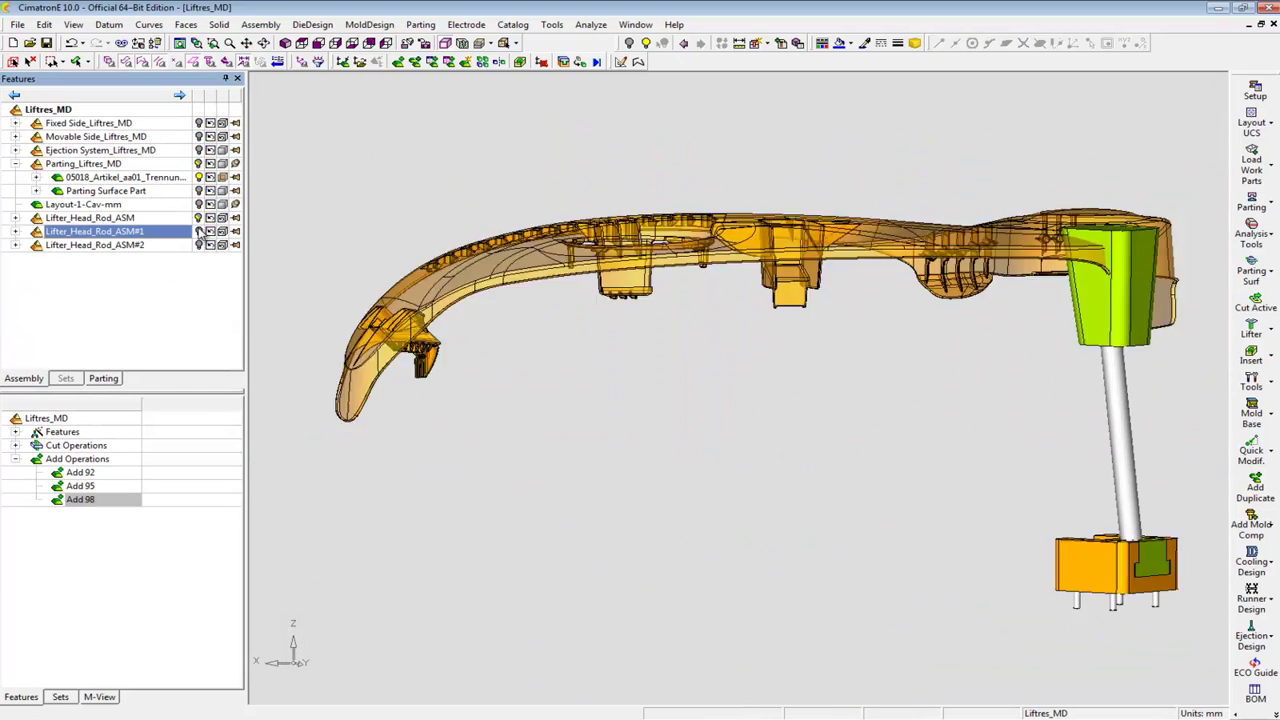
{"action": "key", "text": "ctrl+w"}
{"action": "left_click_drag", "start_coordinate": [1003, 143], "coordinate": [1228, 656]}
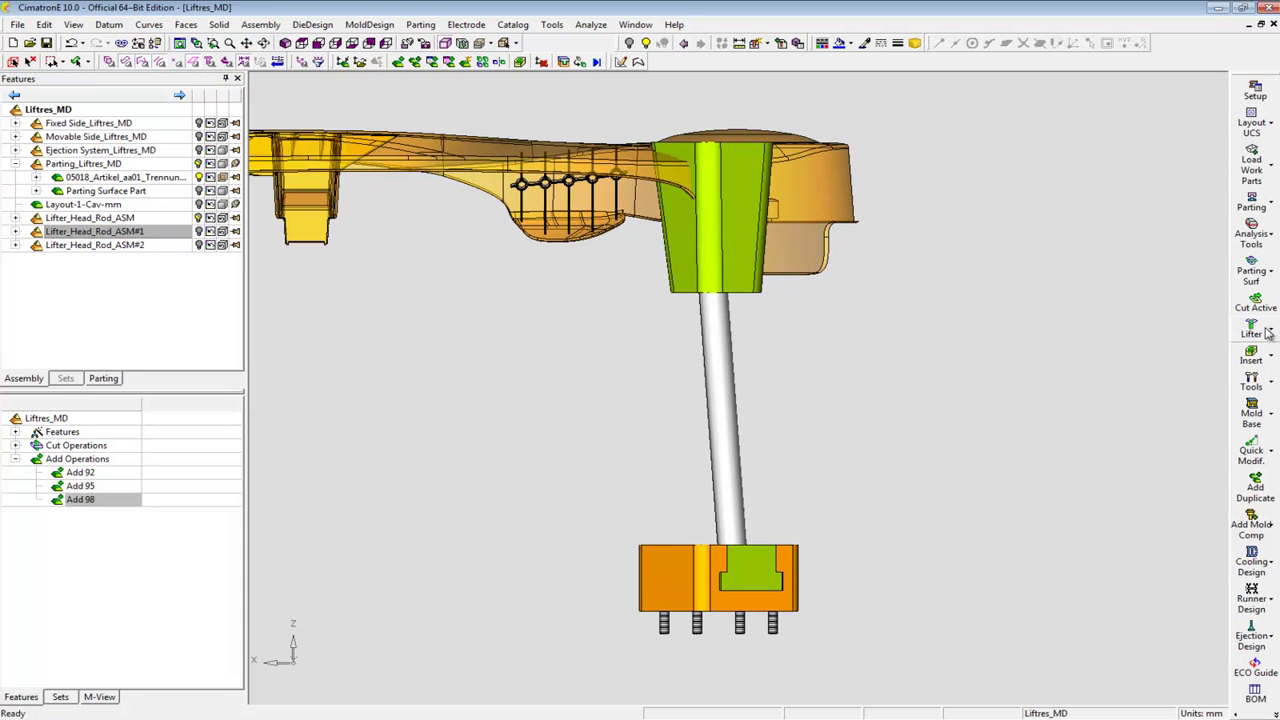
Step: Cut the first lifter's head with Cut Lifter, using the work part's faces started from the planar face at the edge undercut
{"action": "left_click", "coordinate": [1268, 333]}
{"action": "left_click", "coordinate": [1202, 340]}
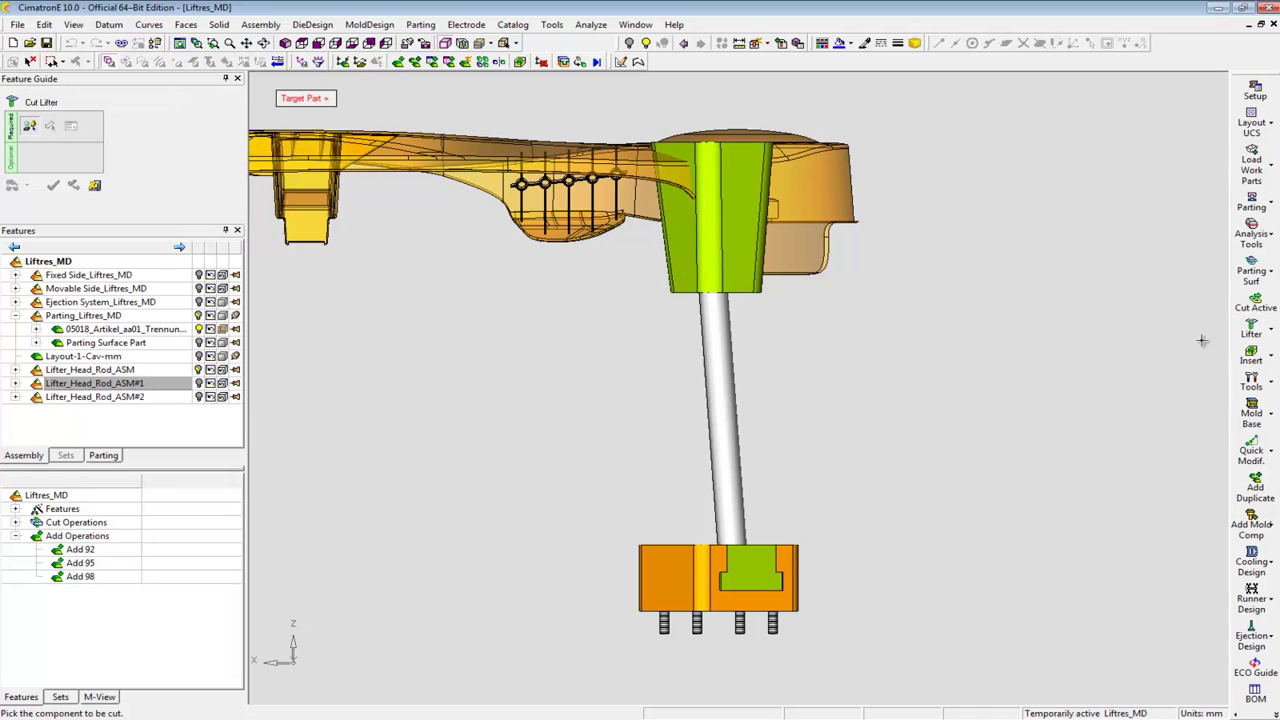
{"action": "left_click", "coordinate": [812, 247]}
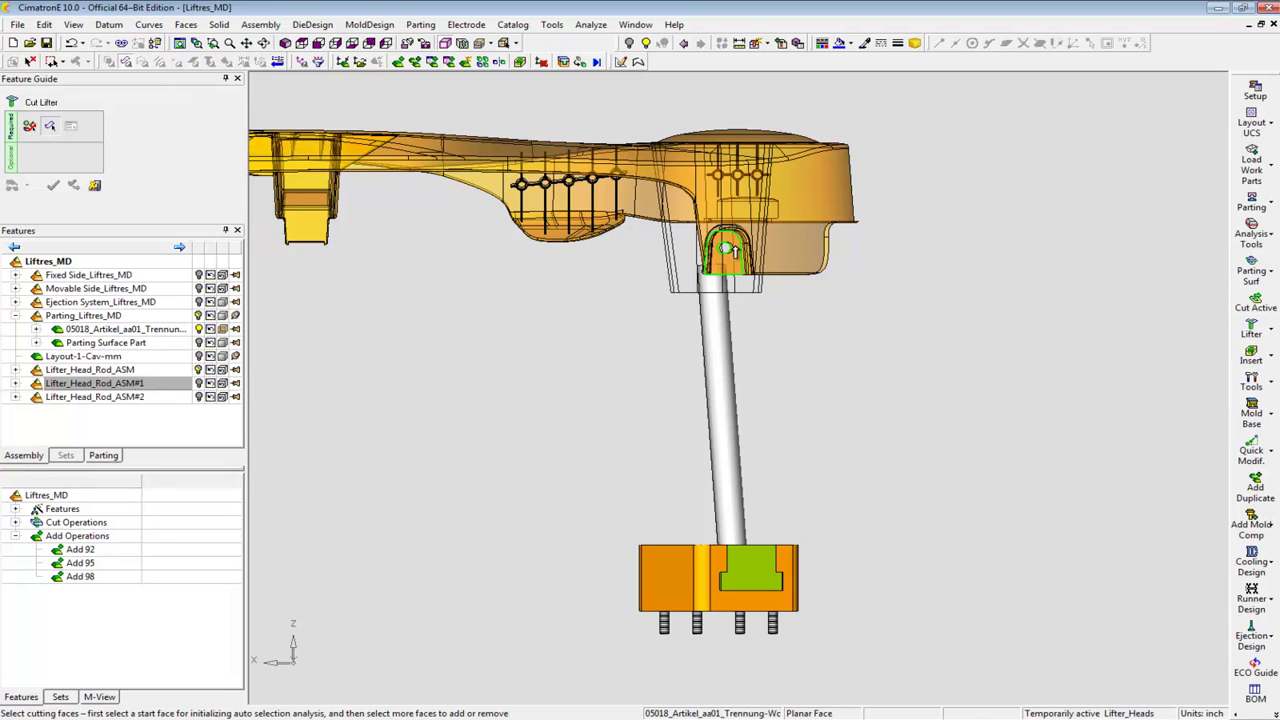
{"action": "left_click", "coordinate": [740, 258]}
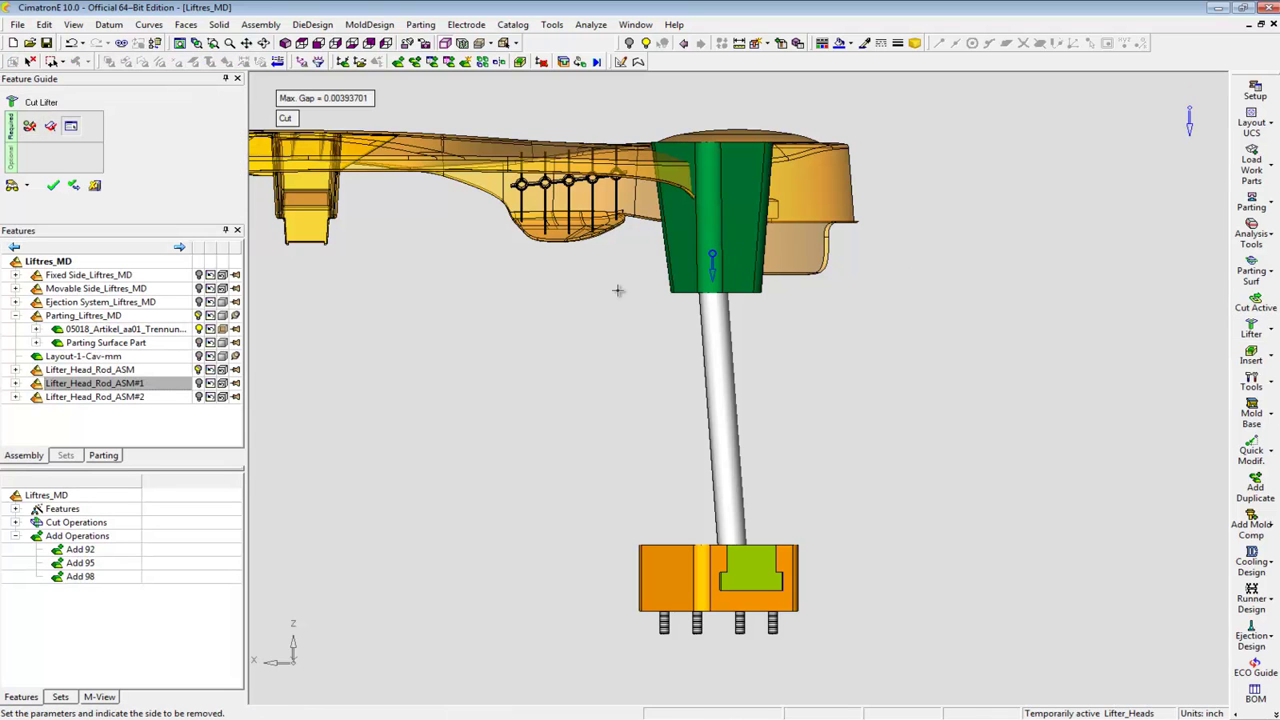
{"action": "middle_click", "coordinate": [531, 322]}
{"action": "left_click", "coordinate": [531, 322]}
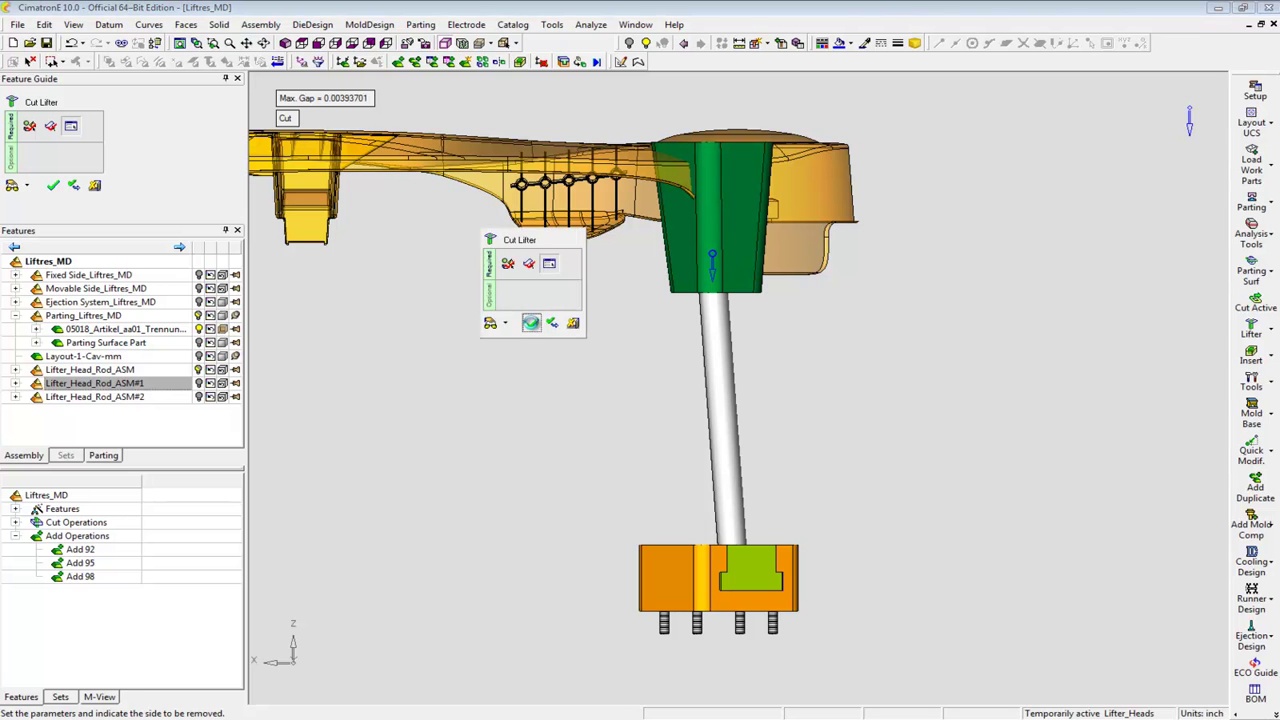
{"action": "left_click", "coordinate": [531, 322]}
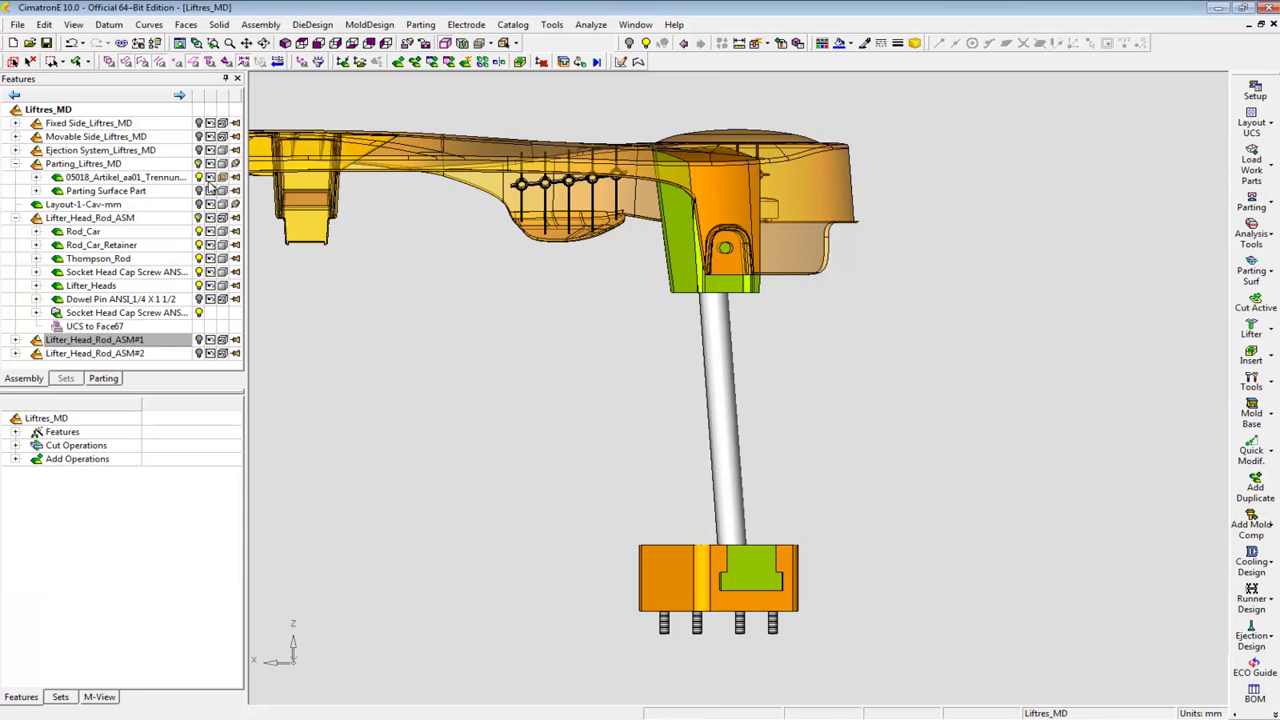
Step: Examine the cut lifter head with the work part temporarily hidden, and redisplay the part
{"action": "left_click", "coordinate": [205, 178]}
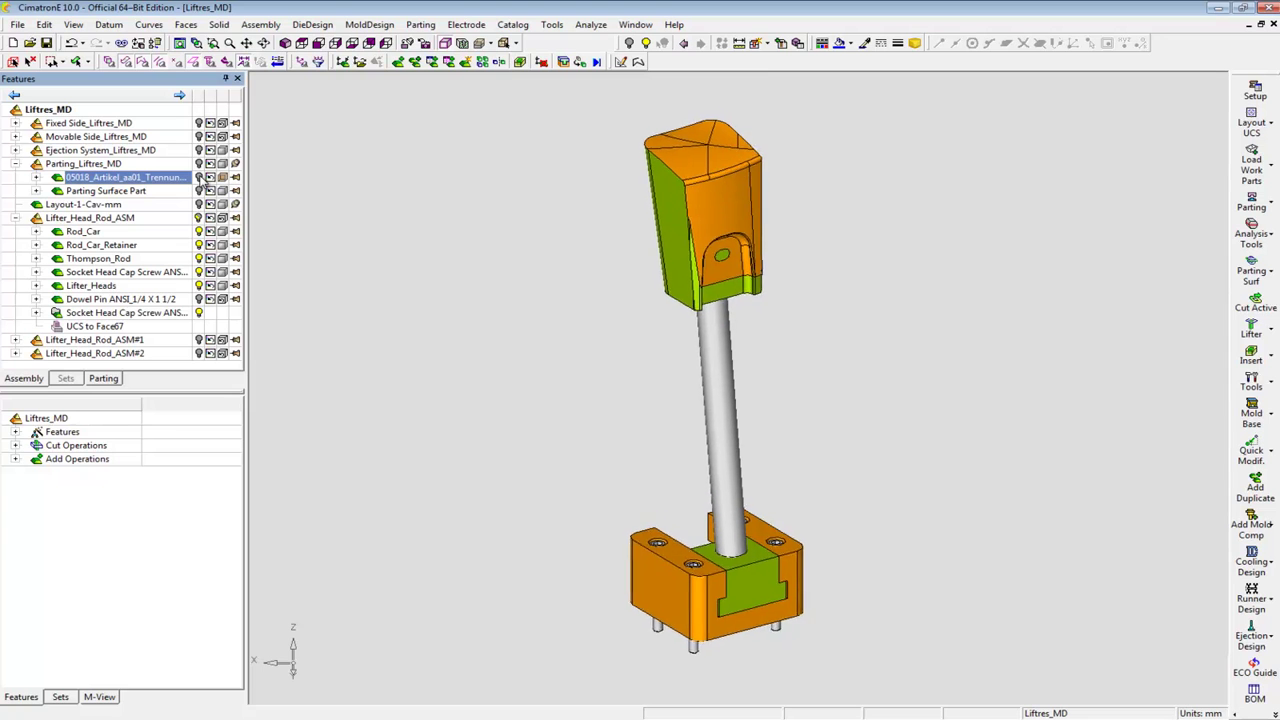
{"action": "left_click", "coordinate": [199, 177]}
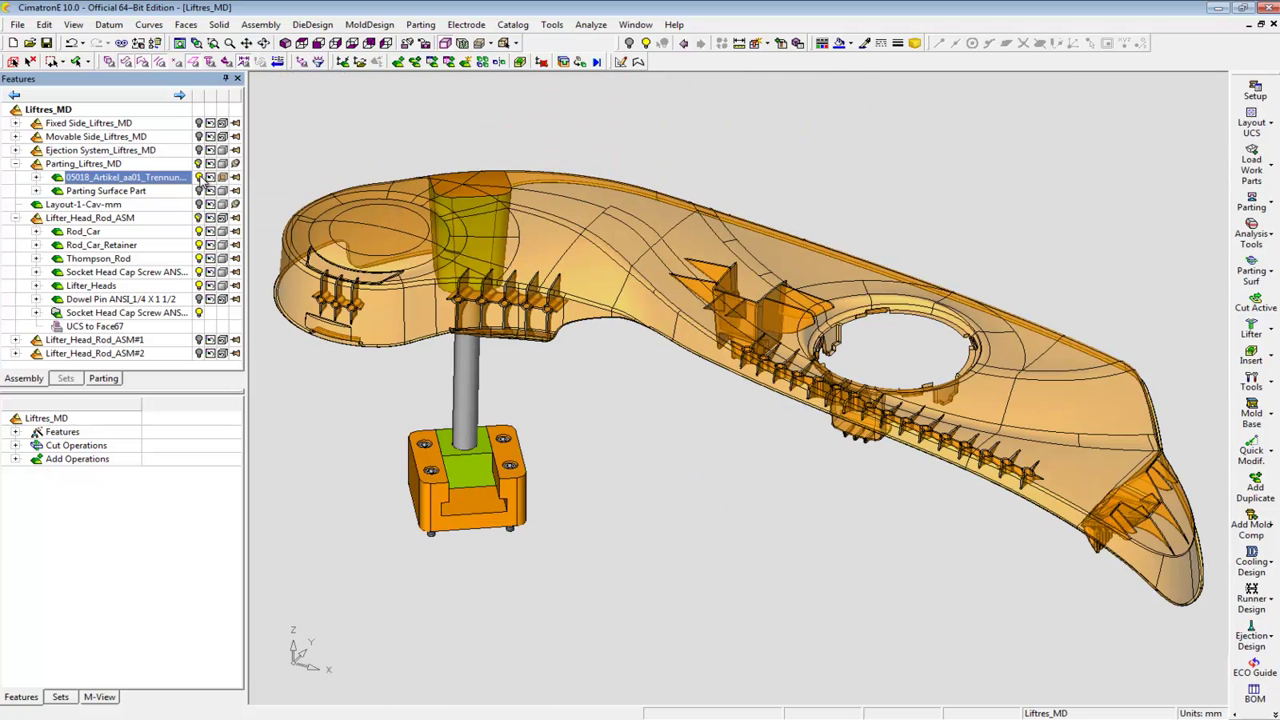
Step: Collapse and hide the first lifter assembly in the tree, exposing the three-rib undercut at the part's round end
{"action": "double_click", "coordinate": [120, 218]}
{"action": "left_click", "coordinate": [199, 219]}
{"action": "key", "text": "z"}
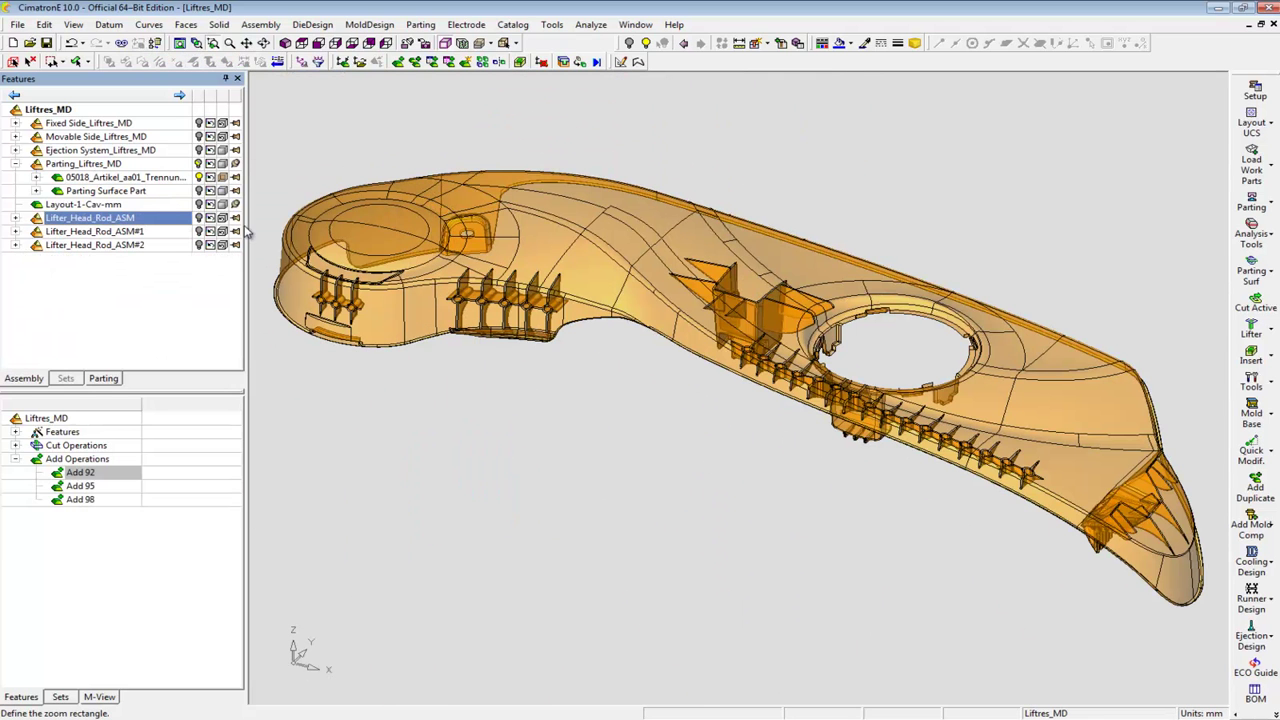
{"action": "left_click_drag", "start_coordinate": [290, 257], "coordinate": [444, 374]}
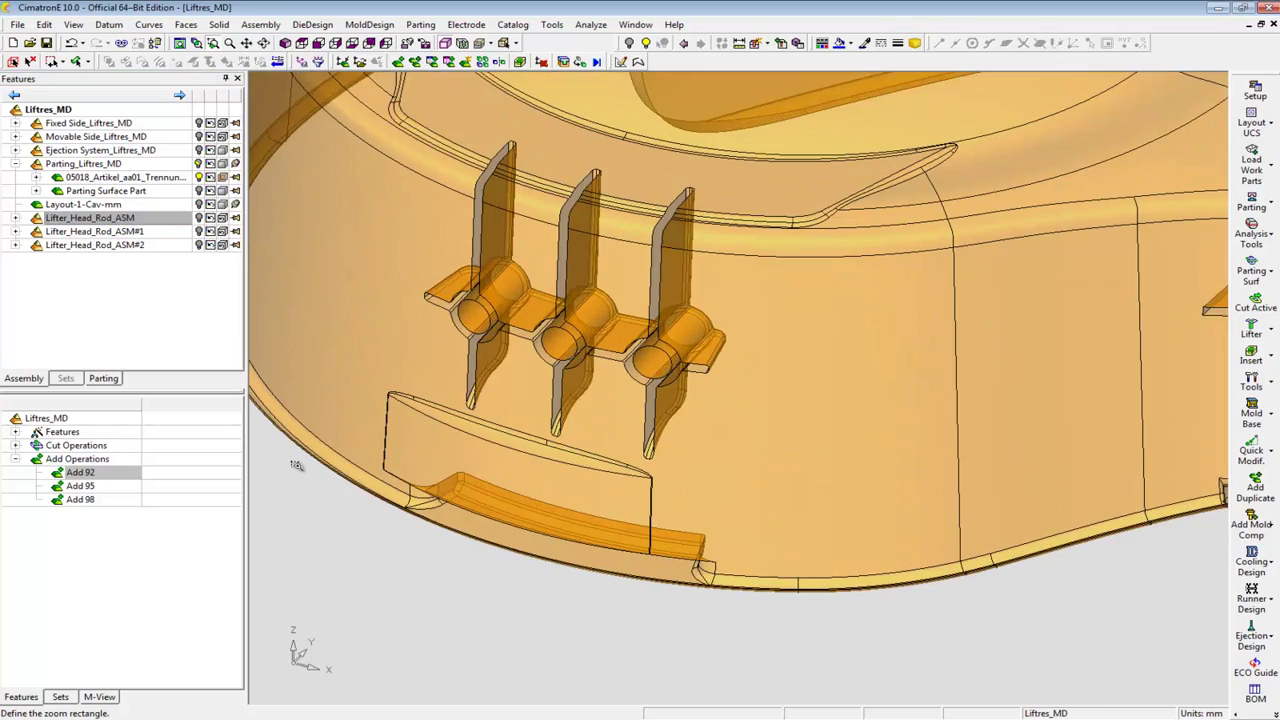
Step: Examine the three-rib undercut at the part's round end from several viewing angles
{"action": "key", "text": "Up"}
{"action": "key", "text": "Up"}
{"action": "key", "text": "Up"}
{"action": "key", "text": "Up"}
{"action": "key", "text": "Up"}
{"action": "key", "text": "Up"}
{"action": "key", "text": "Down"}
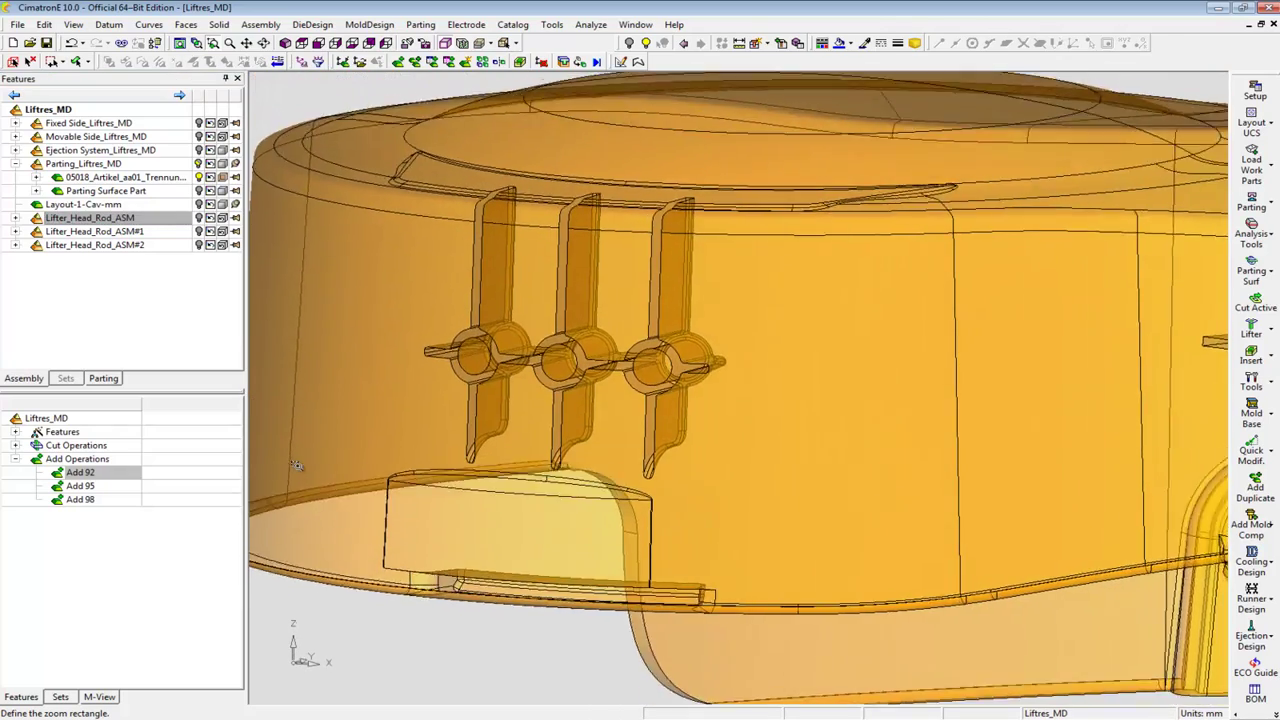
{"action": "scroll", "coordinate": [297, 466], "scroll_direction": "down", "scroll_amount": 4}
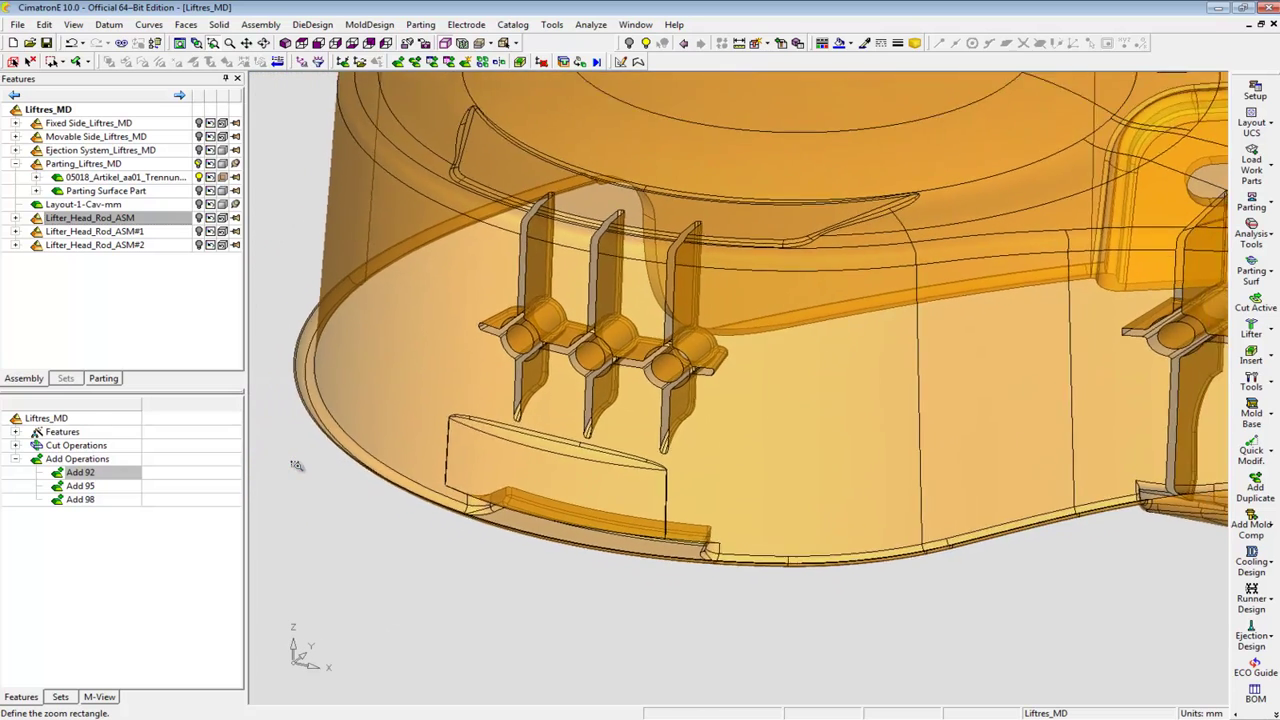
Step: Display Lifter_Head_Rod_ASM#1 and cut its head to the work part's shape with Cut Lifter
{"action": "left_click", "coordinate": [199, 231]}
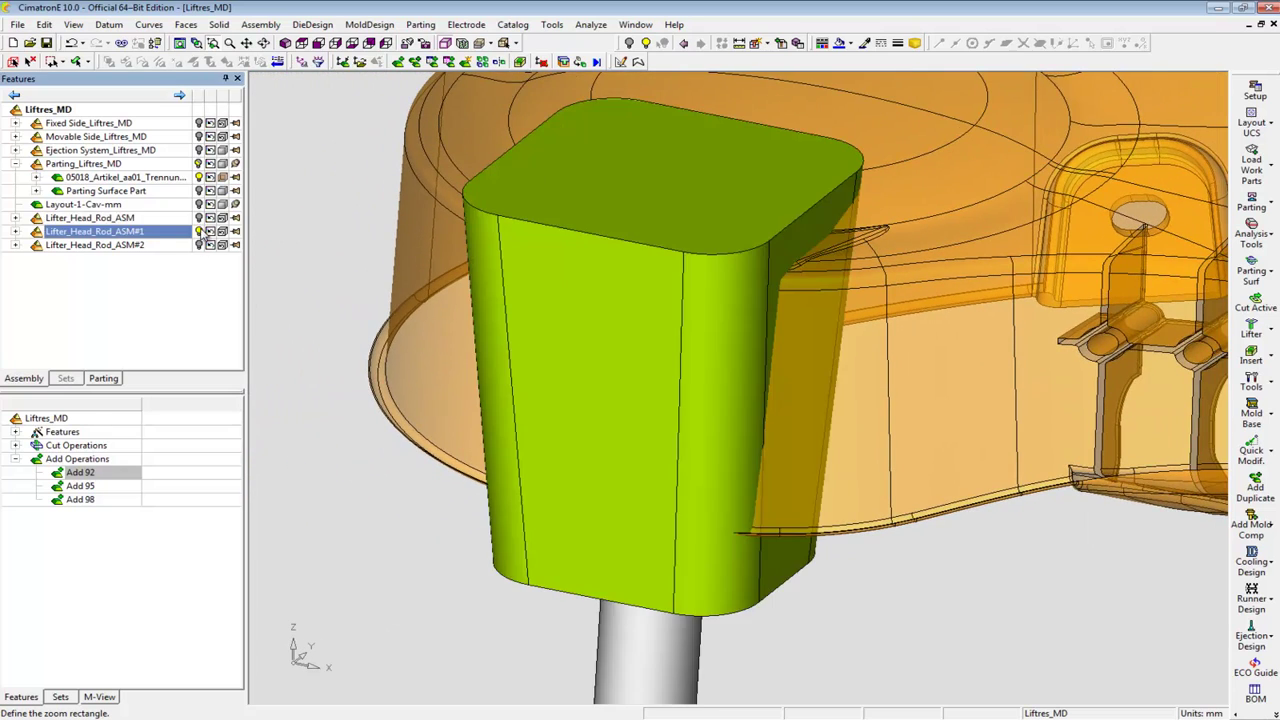
{"action": "left_click", "coordinate": [1254, 334]}
{"action": "left_click", "coordinate": [1183, 340]}
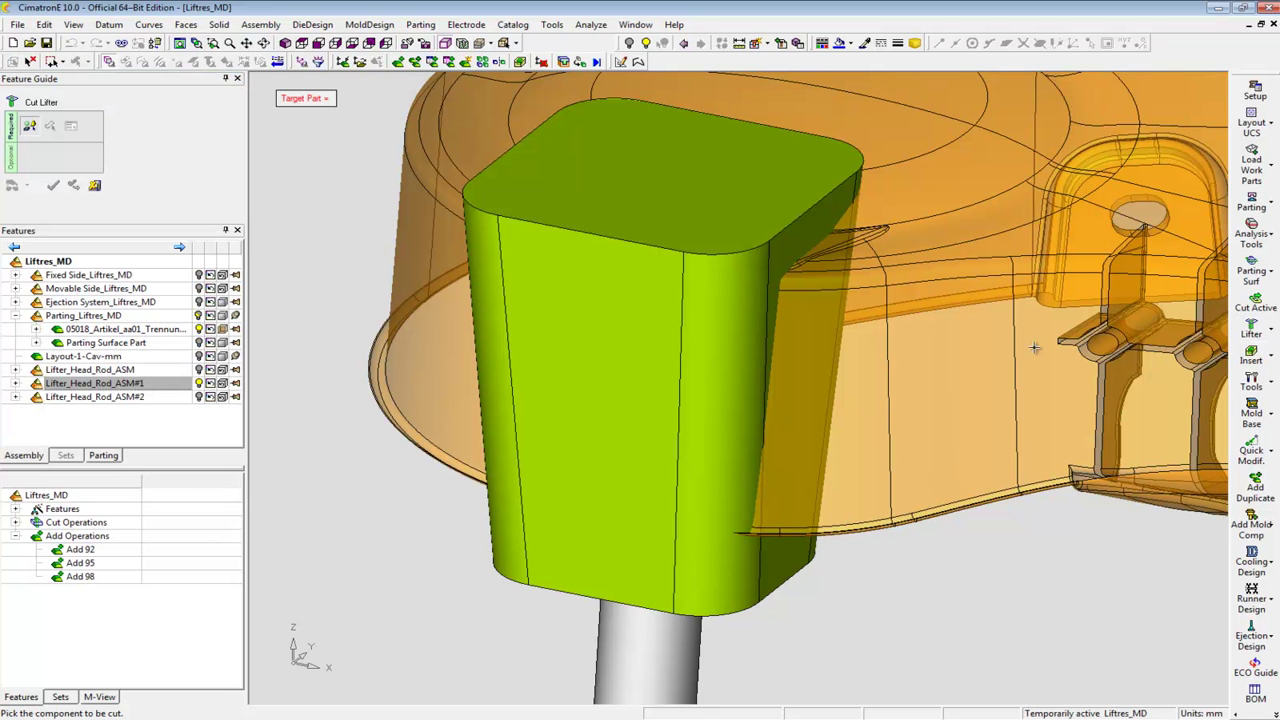
{"action": "left_click", "coordinate": [626, 307]}
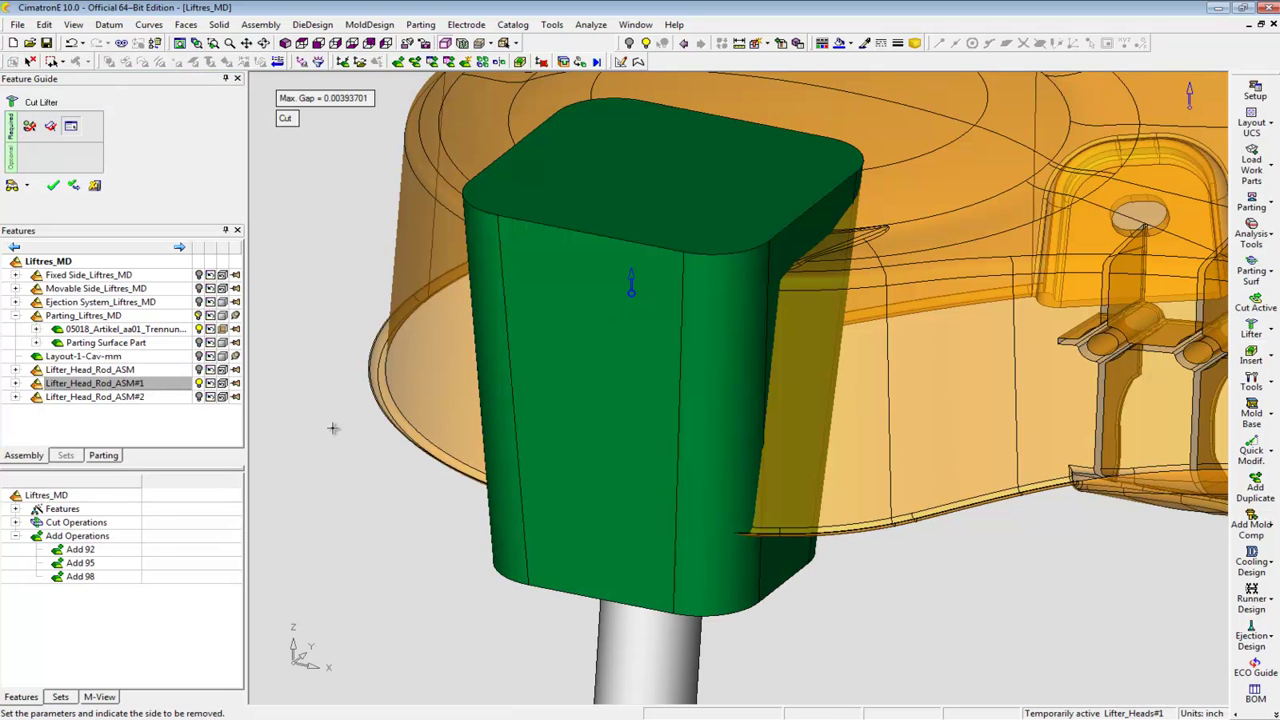
{"action": "left_click", "coordinate": [330, 430]}
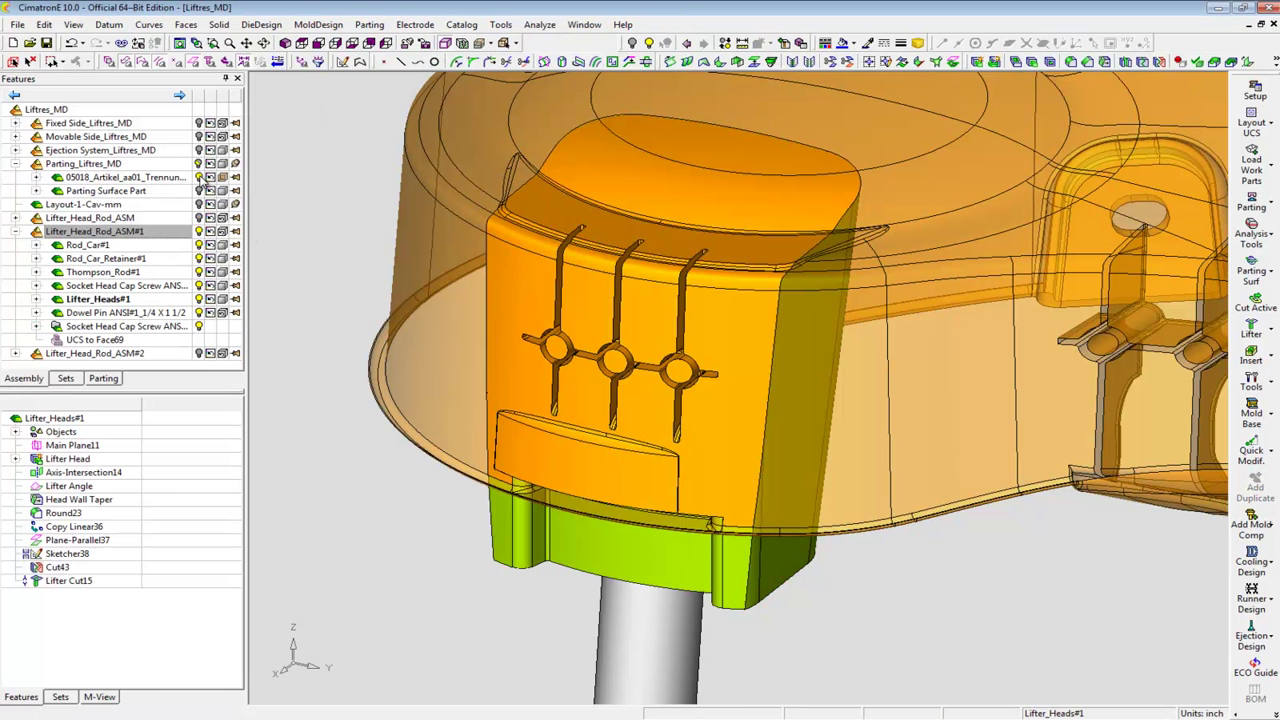
Step: Examine the cut head of Lifter_Head_Rod_ASM#1 with the work part temporarily hidden, and redisplay the part
{"action": "left_click", "coordinate": [200, 178]}
{"action": "key", "text": "Down"}
{"action": "key", "text": "Down"}
{"action": "key", "text": "Down"}
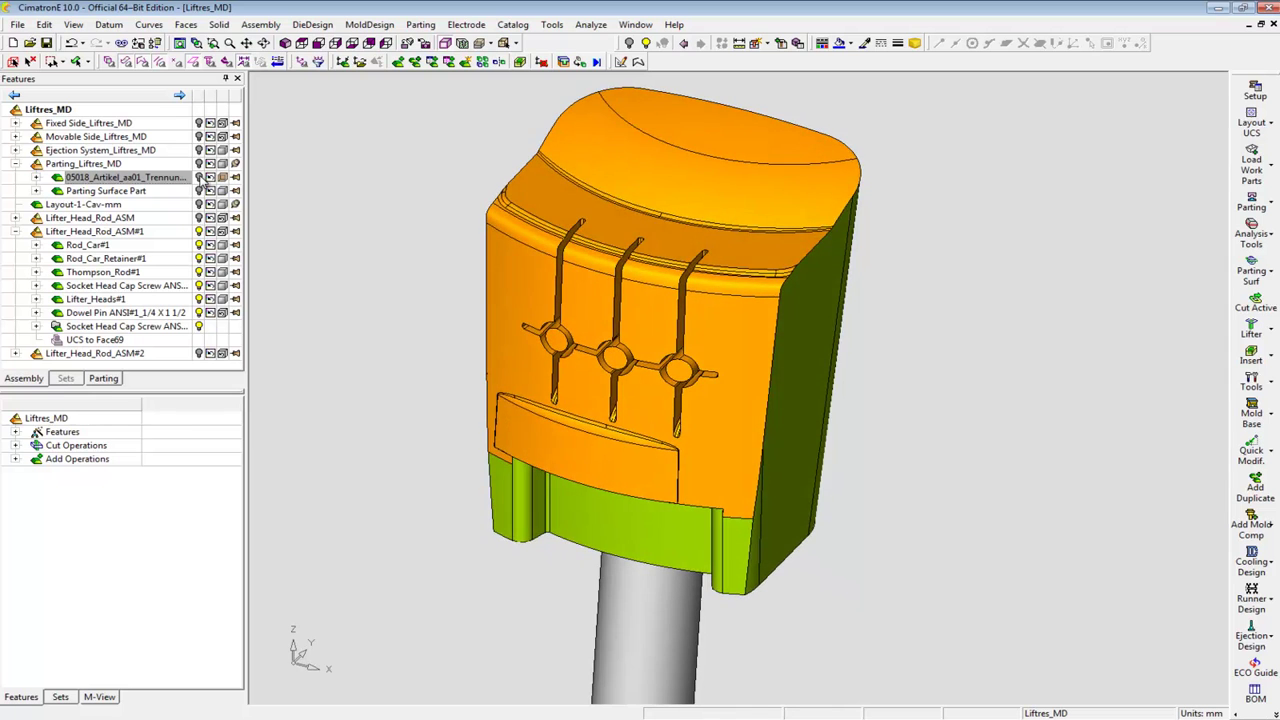
{"action": "left_click", "coordinate": [199, 178]}
Step: Collapse Lifter_Head_Rod_ASM#1 in the tree and hide it, leaving only the work part displayed
{"action": "key", "text": "ctrl+f"}
{"action": "left_click", "coordinate": [16, 231]}
{"action": "left_click", "coordinate": [199, 232]}
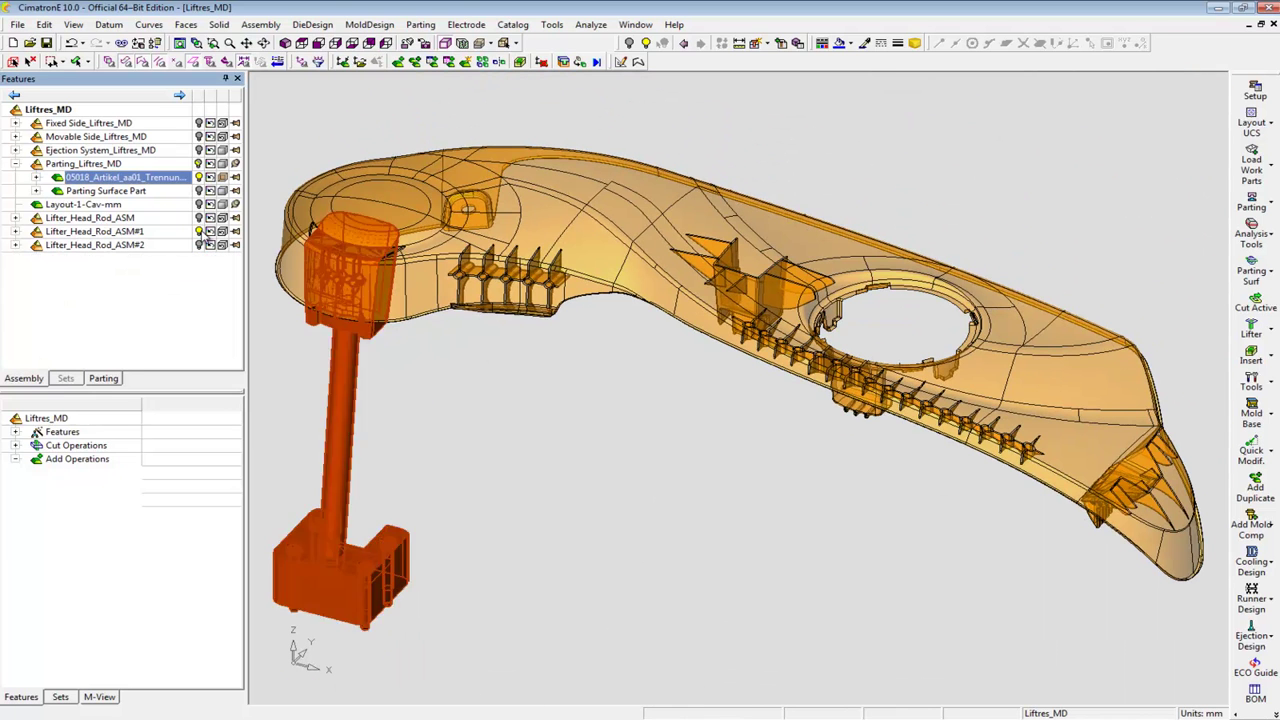
Step: Display Lifter_Head_Rod_ASM#2 and cut its head to the work part's shape with Cut Lifter
{"action": "left_click_drag", "start_coordinate": [440, 236], "coordinate": [604, 346]}
{"action": "key", "text": "Up"}
{"action": "key", "text": "Up"}
{"action": "key", "text": "Up"}
{"action": "key", "text": "Up"}
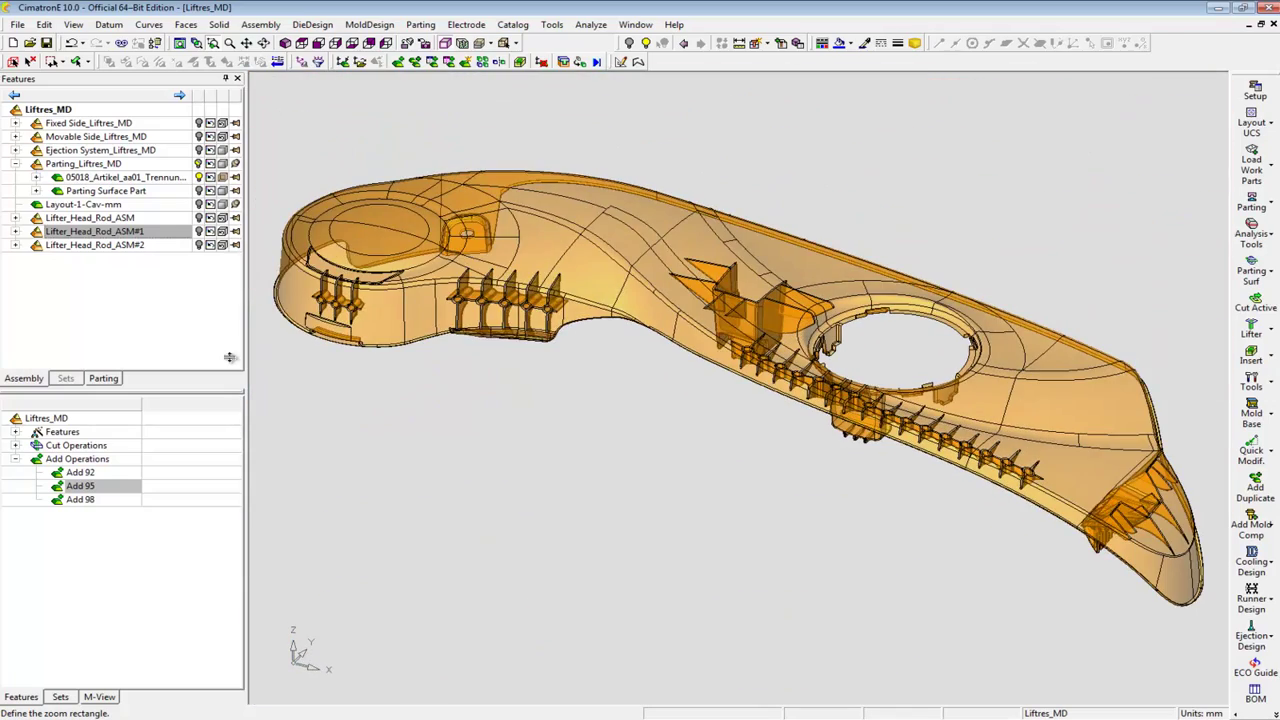
{"action": "left_click", "coordinate": [205, 246]}
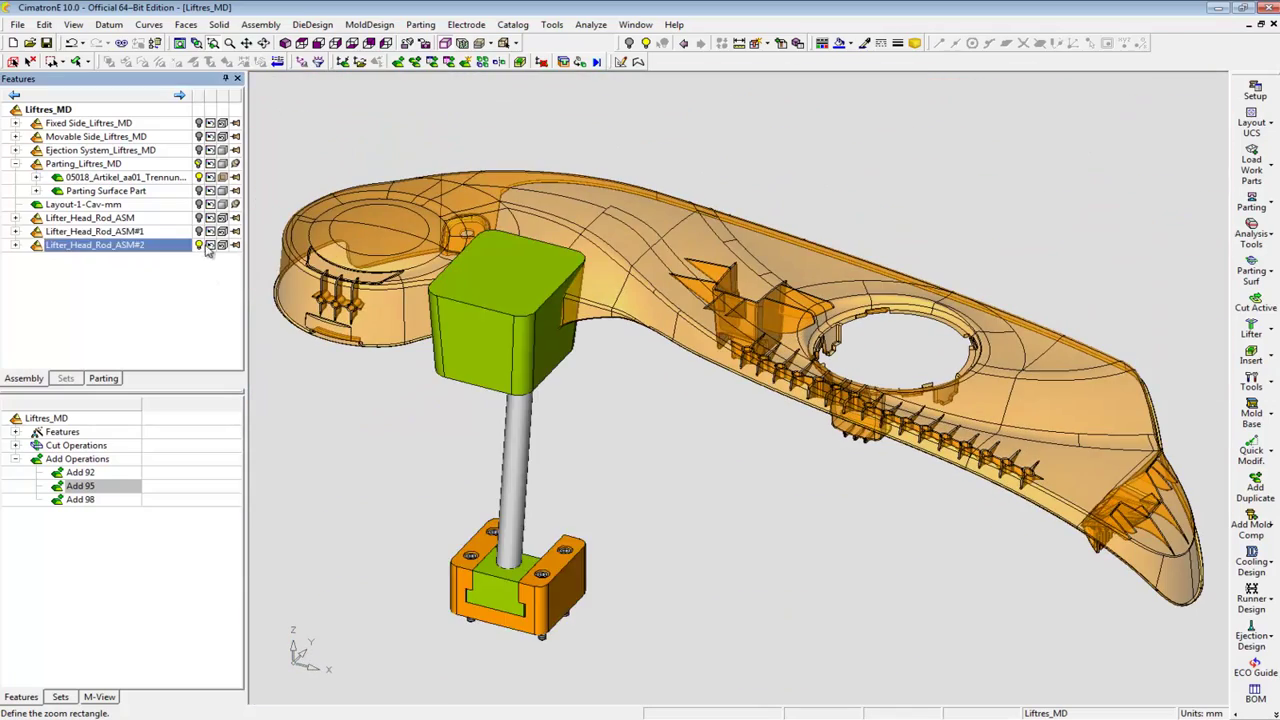
{"action": "left_click", "coordinate": [1252, 330]}
{"action": "left_click", "coordinate": [1190, 347]}
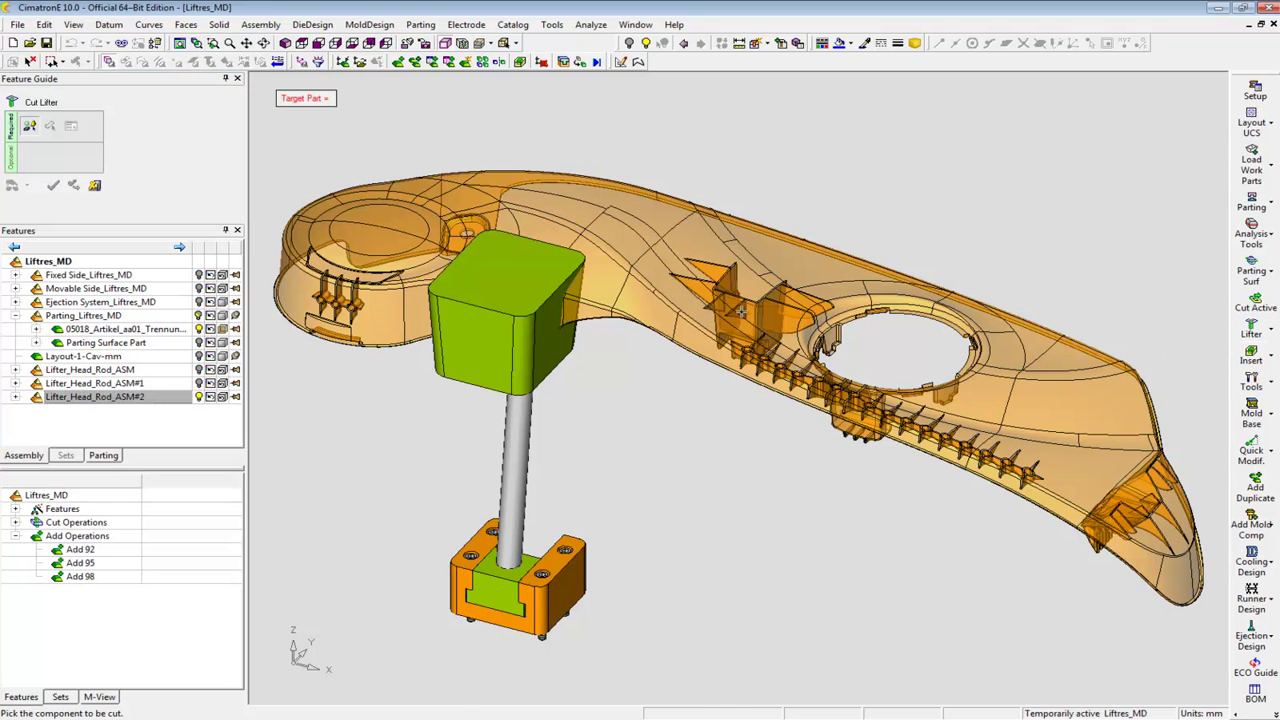
{"action": "left_click", "coordinate": [520, 295]}
{"action": "middle_click", "coordinate": [372, 403]}
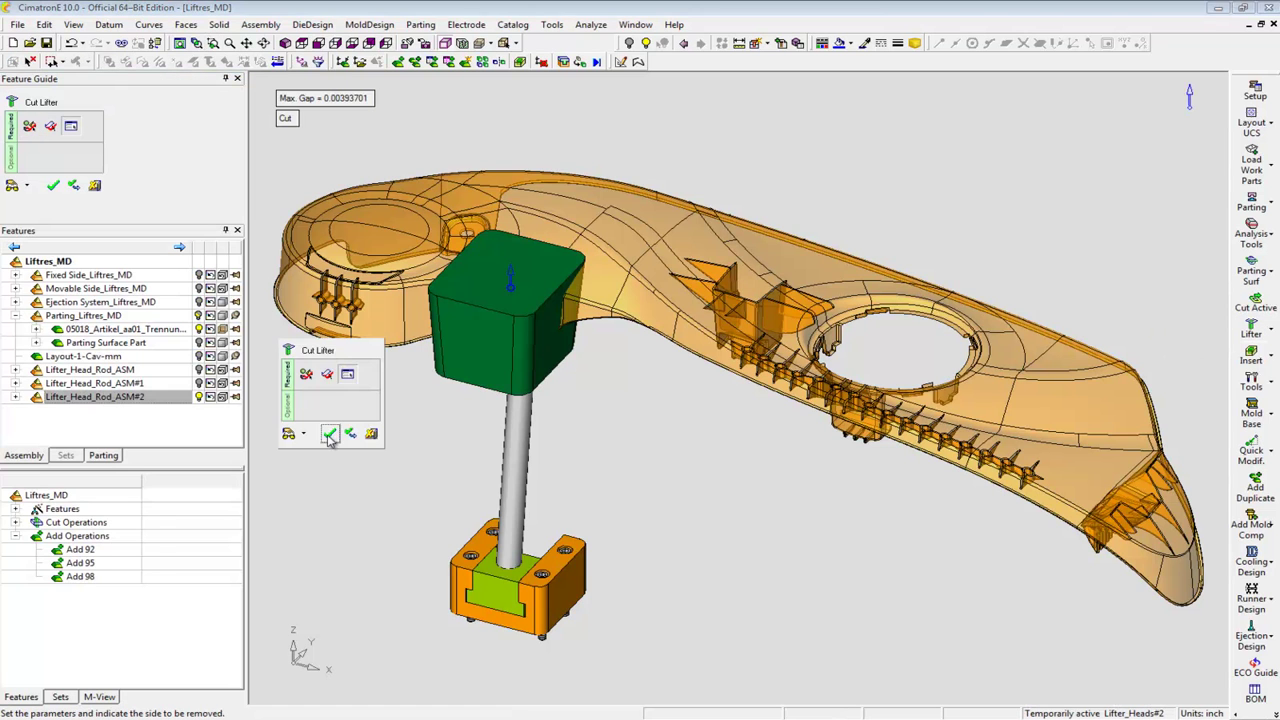
{"action": "left_click", "coordinate": [329, 433]}
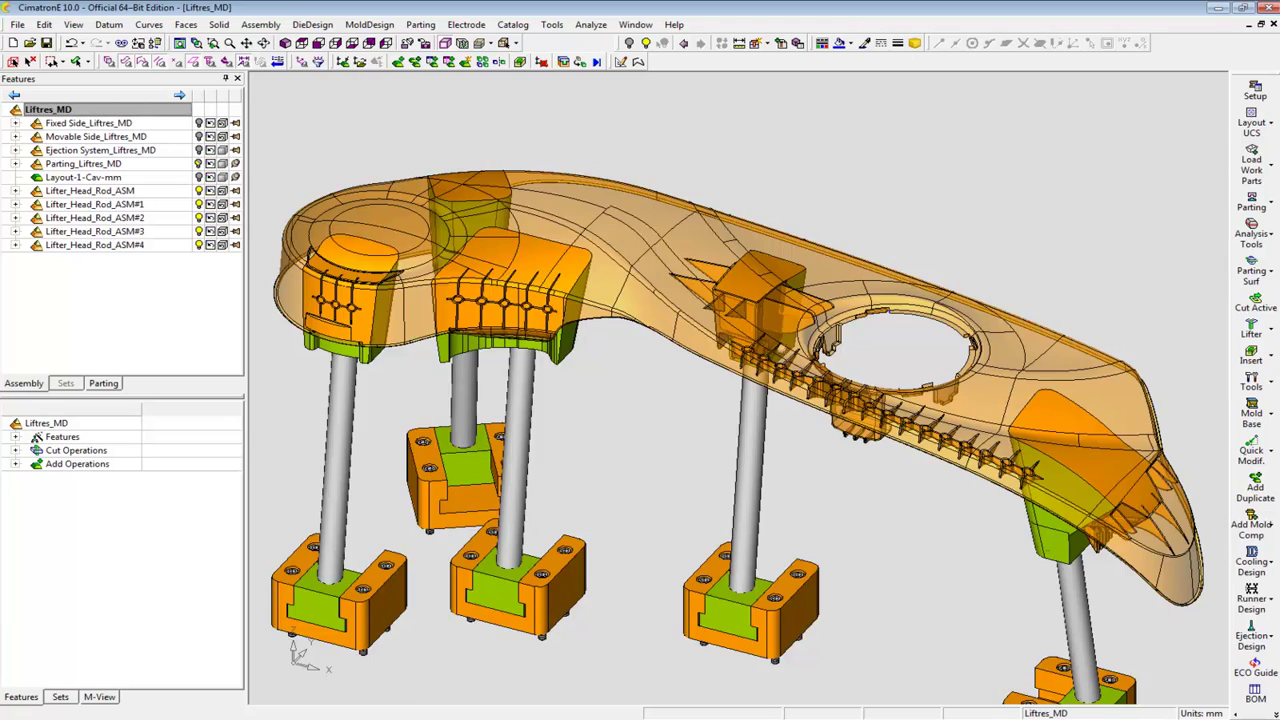
Step: View all five lifters together with the work part and the ejection system plates
{"action": "scroll", "coordinate": [738, 390], "scroll_direction": "down", "scroll_amount": 5}
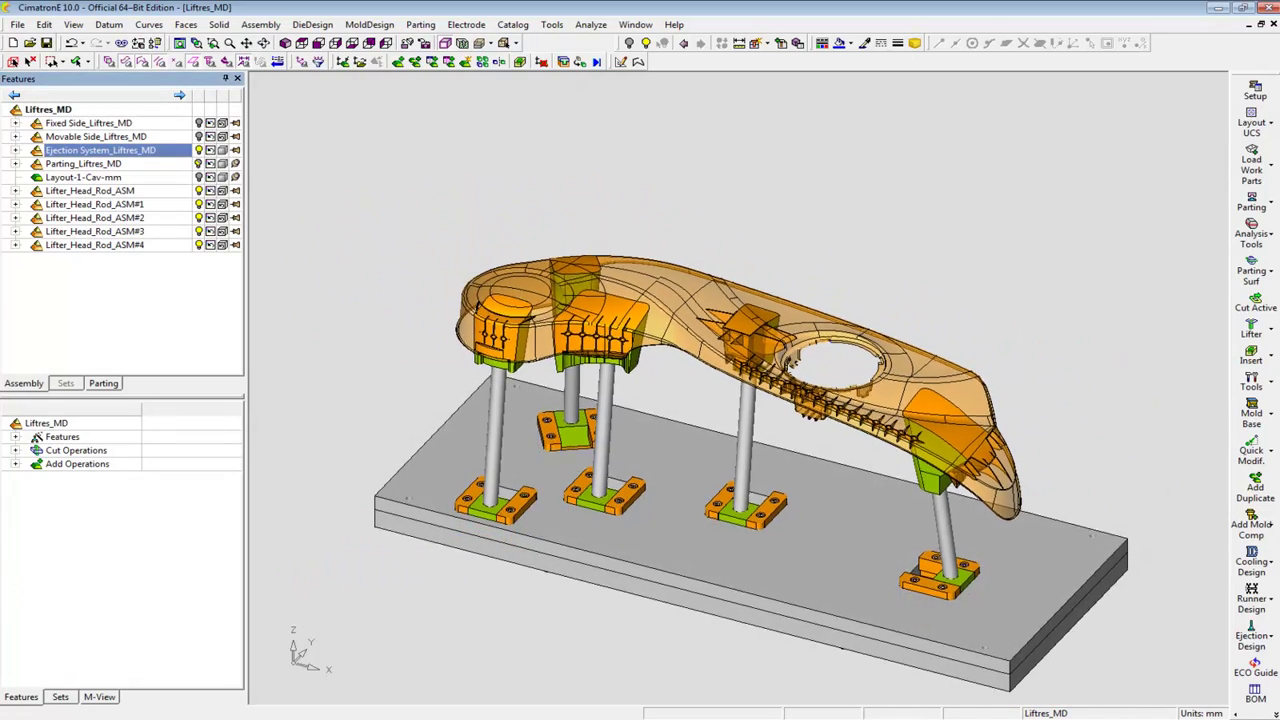
{"action": "middle_click_drag", "start_coordinate": [738, 450], "coordinate": [738, 410], "text": "ctrl"}
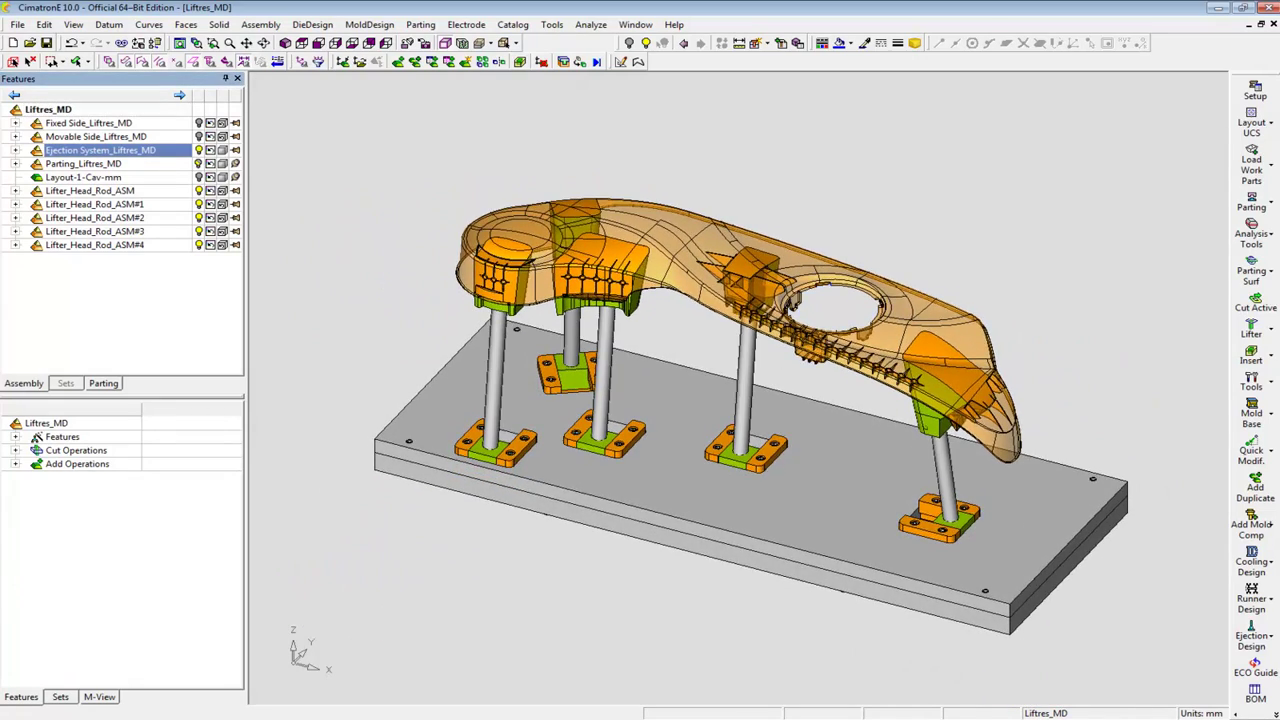